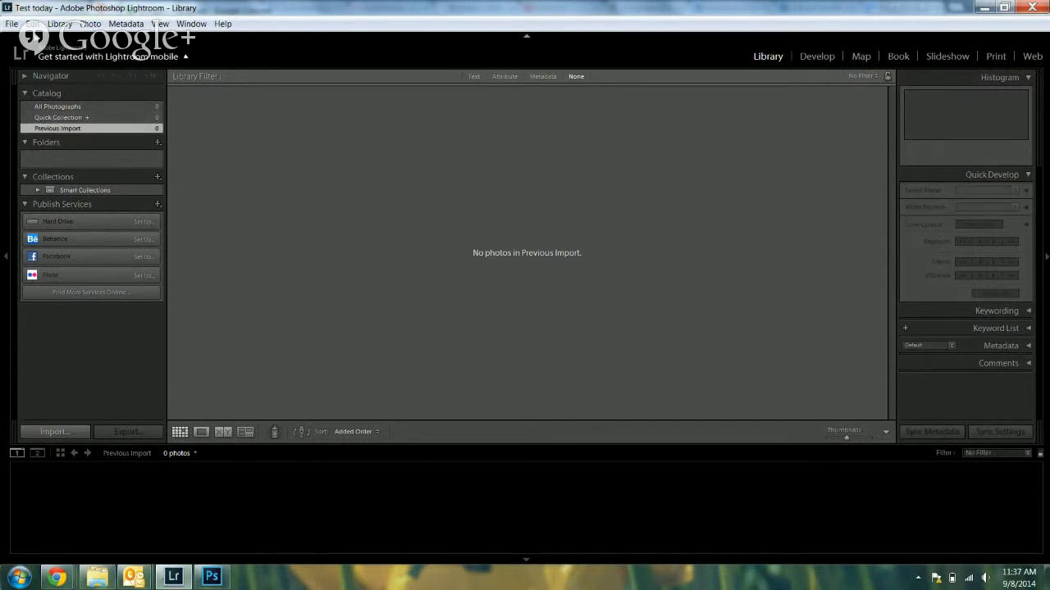
Review the General preferences, including the import options and default catalog, and accept them.
{"action": "left_click", "coordinate": [34, 28]}
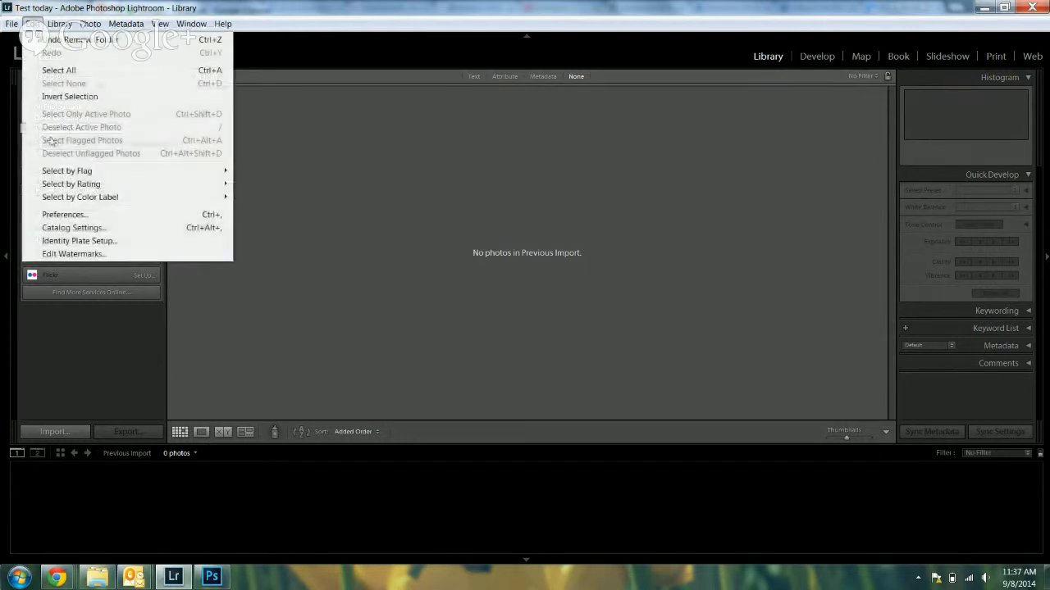
{"action": "left_click", "coordinate": [54, 215]}
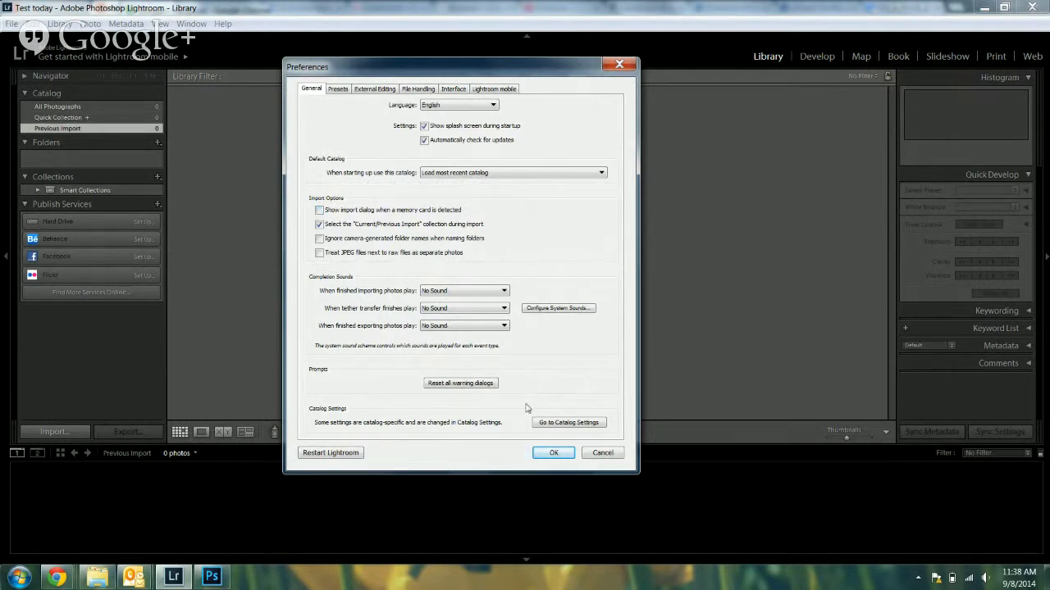
{"action": "left_click", "coordinate": [553, 453]}
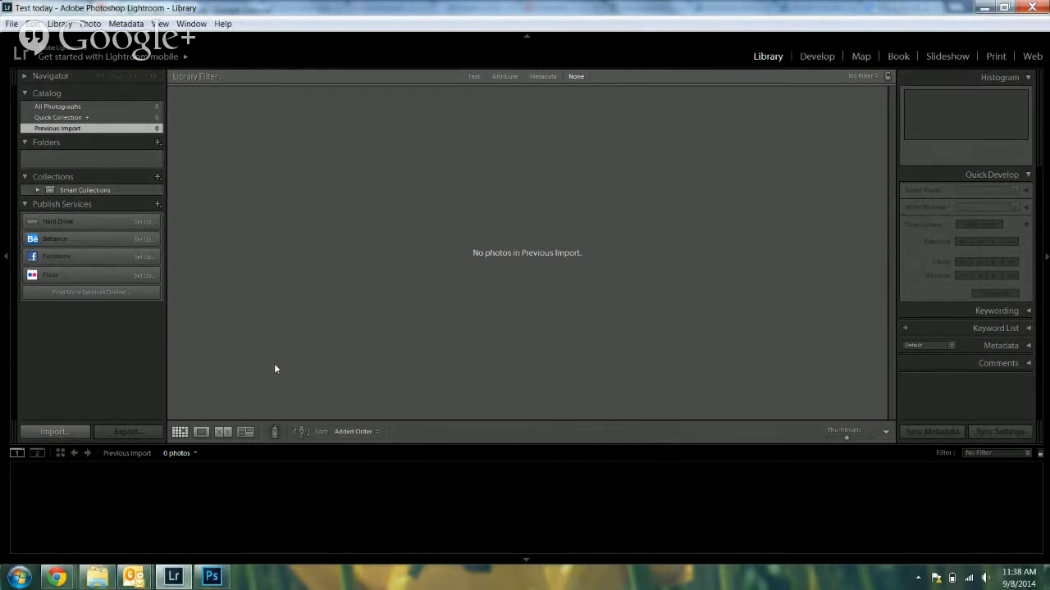
Add the folder "September 2014 - Kids at Theme Parks" from Desktop > Blog > Photos to the catalog's folders.
{"action": "left_click", "coordinate": [157, 144]}
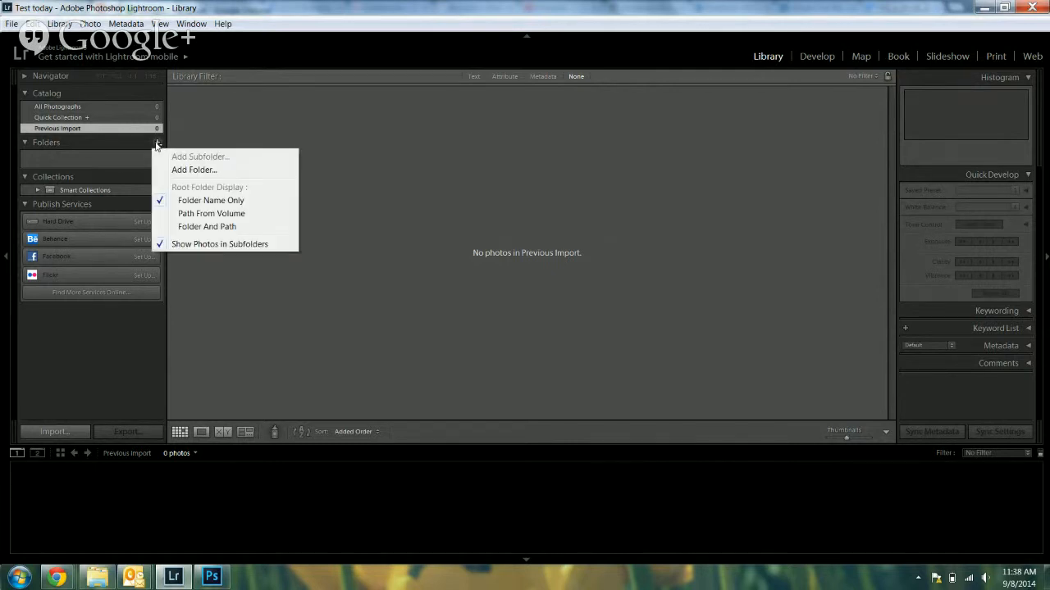
{"action": "left_click", "coordinate": [194, 170]}
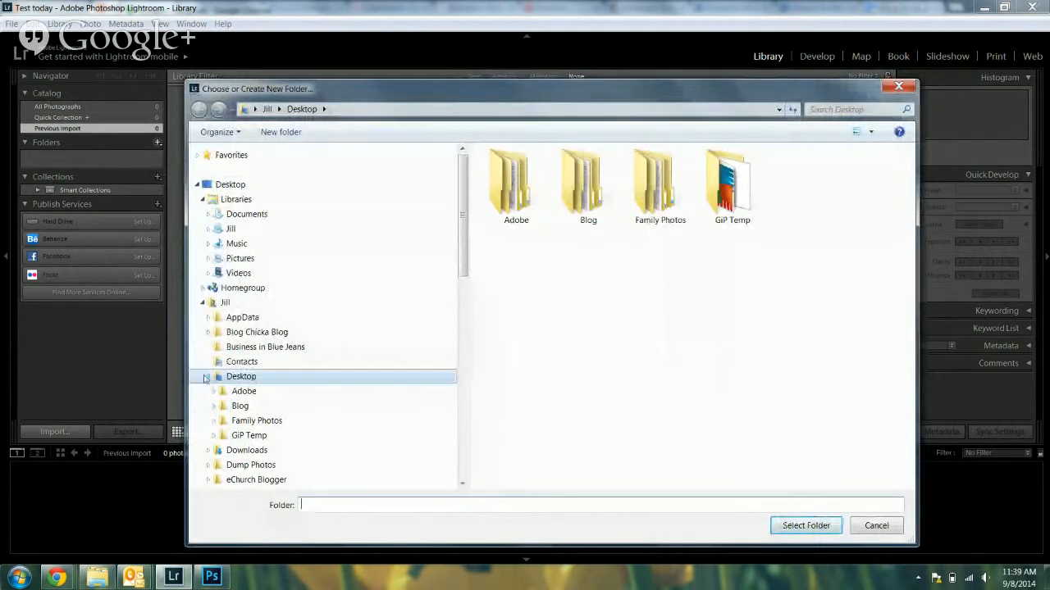
{"action": "scroll", "coordinate": [221, 418], "scroll_direction": "down", "scroll_amount": 3}
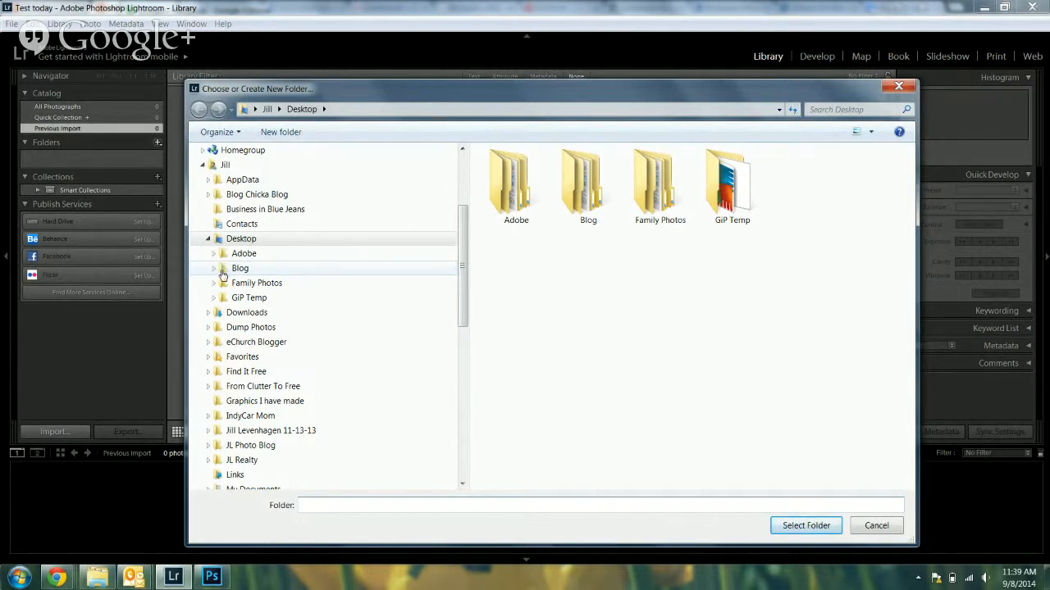
{"action": "left_click", "coordinate": [218, 270]}
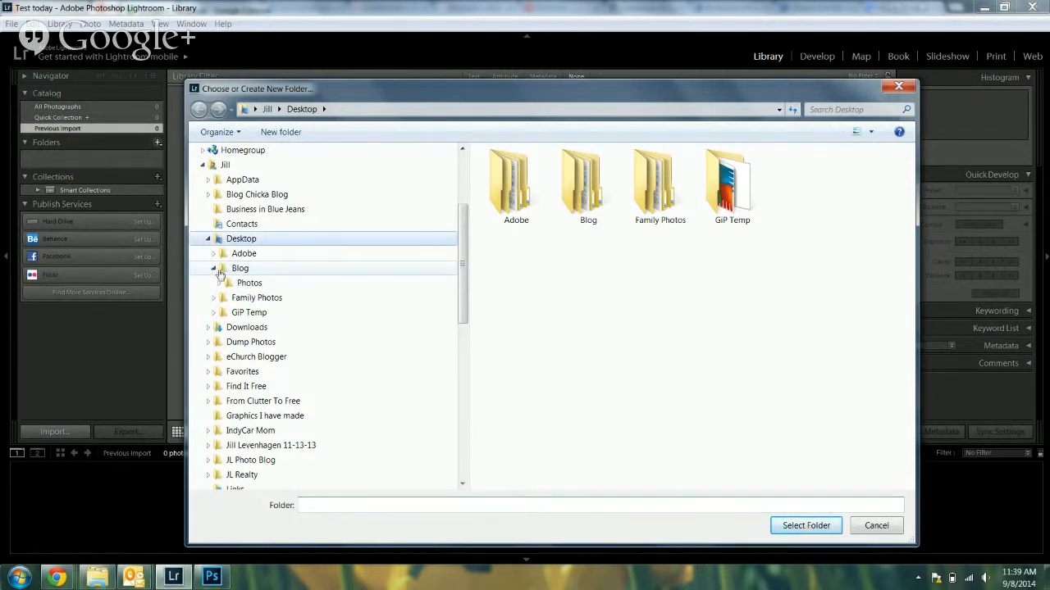
{"action": "left_click", "coordinate": [228, 285]}
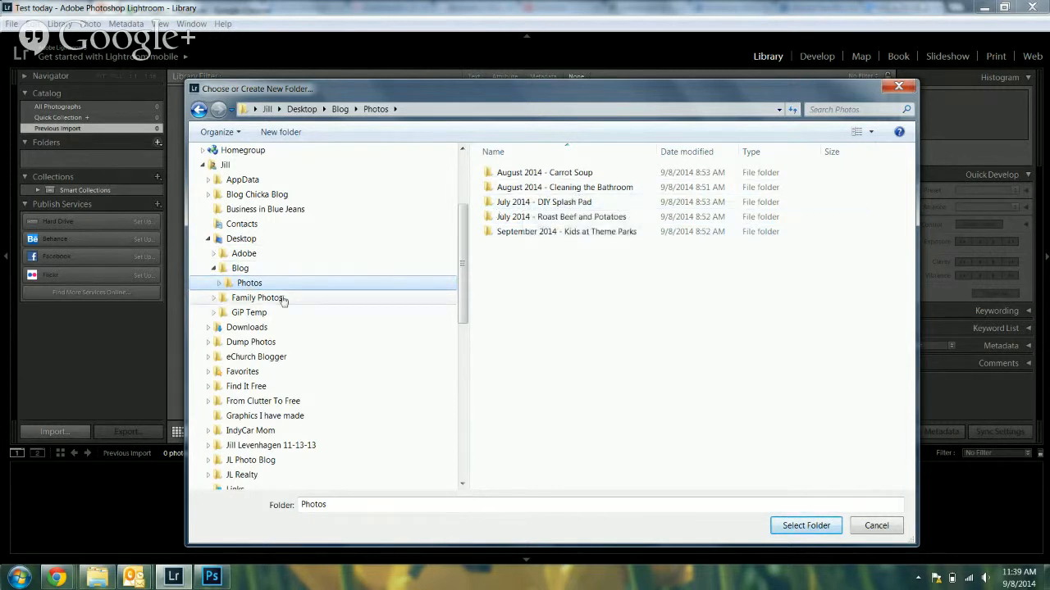
{"action": "left_click", "coordinate": [521, 235]}
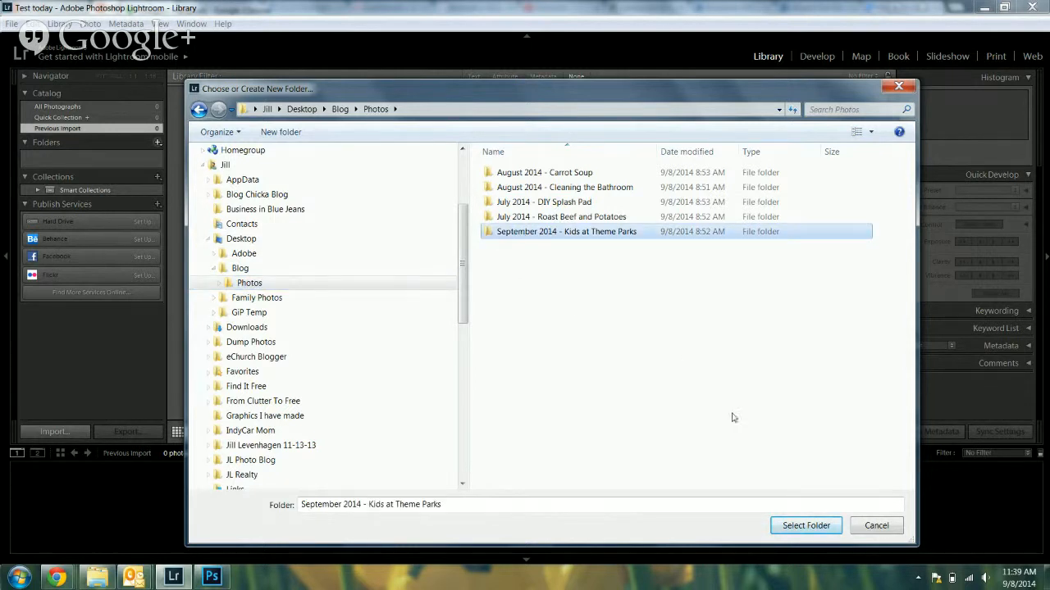
{"action": "left_click", "coordinate": [806, 526]}
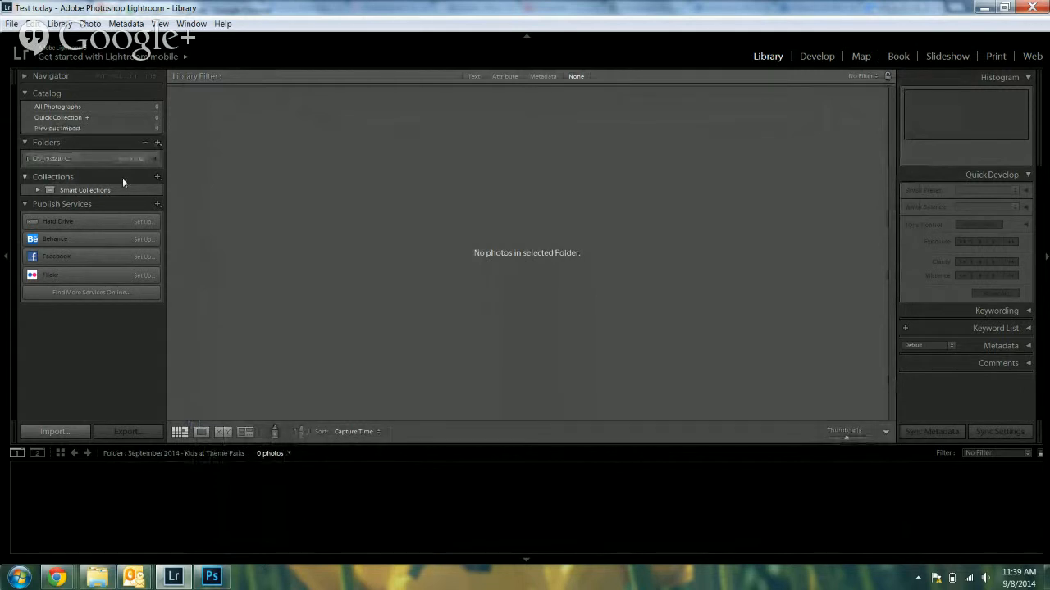
Add the folder Desktop > Family Photos > 2014 > 8.24.14 and import all its photos into the catalog.
{"action": "left_click", "coordinate": [158, 143]}
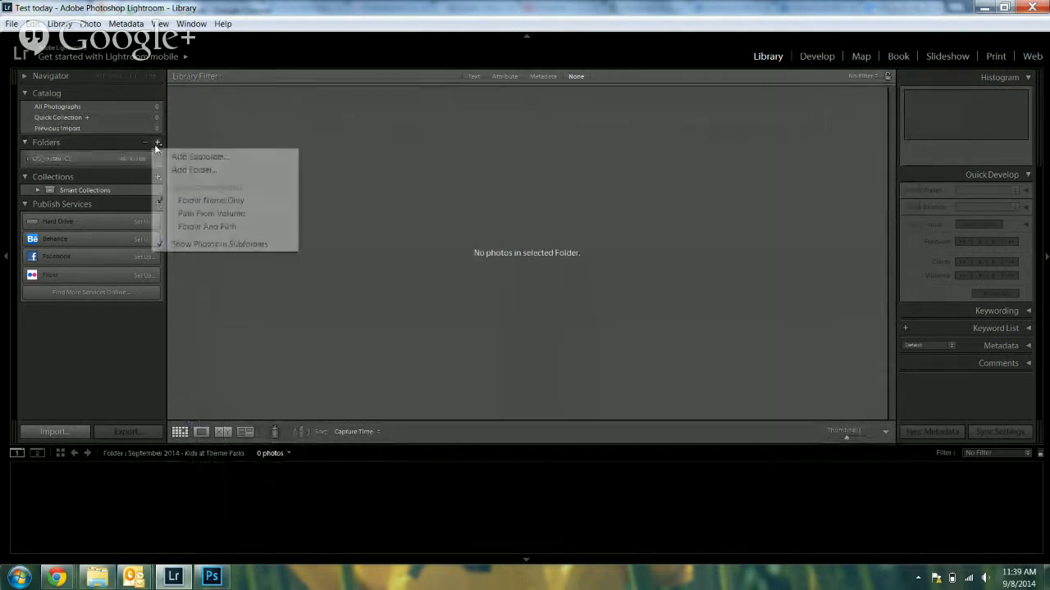
{"action": "left_click", "coordinate": [195, 170]}
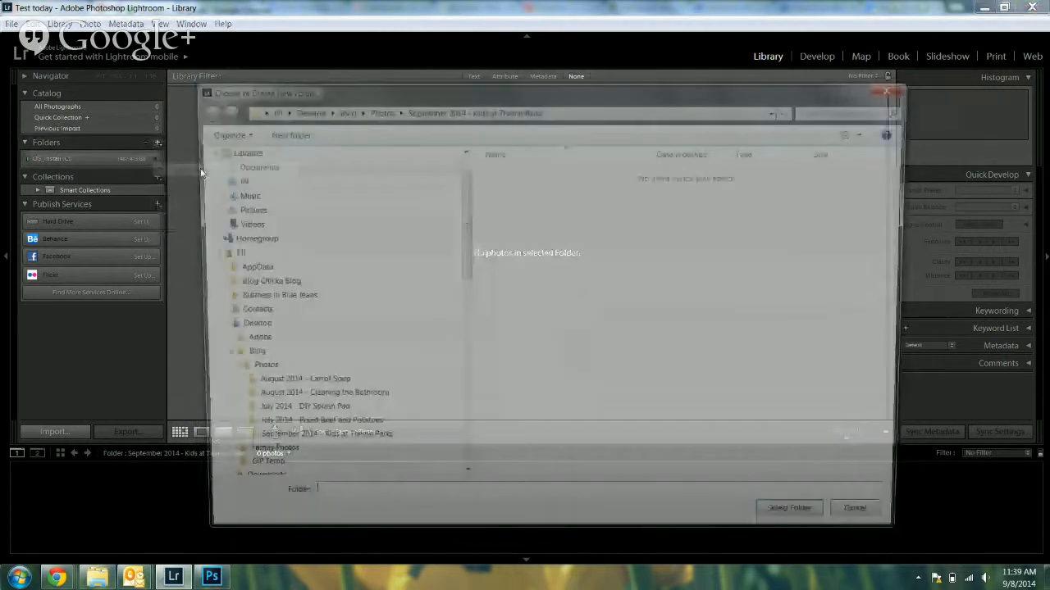
{"action": "left_click", "coordinate": [218, 373]}
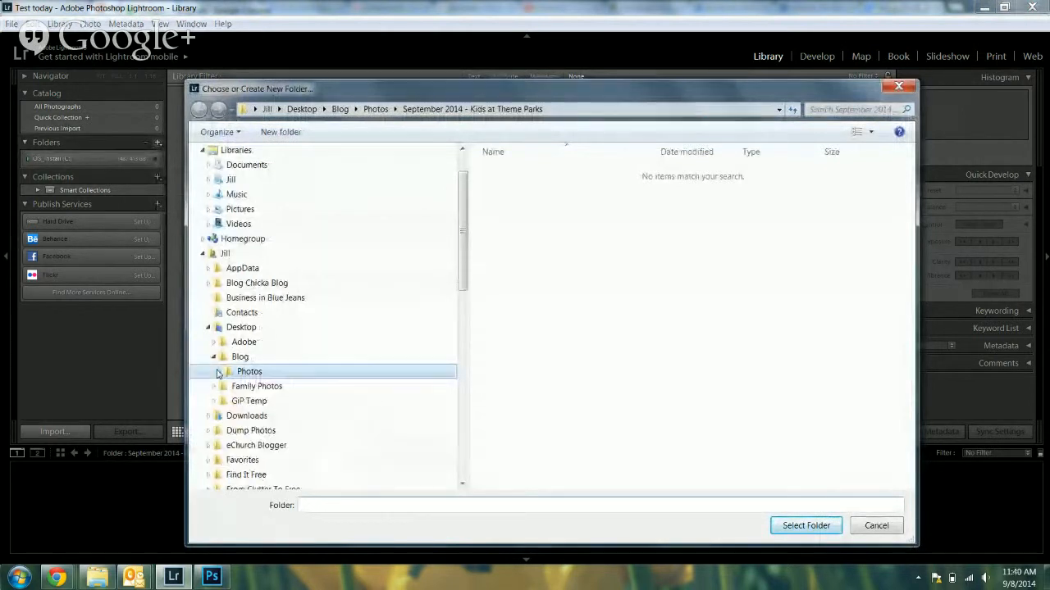
{"action": "left_click", "coordinate": [213, 387]}
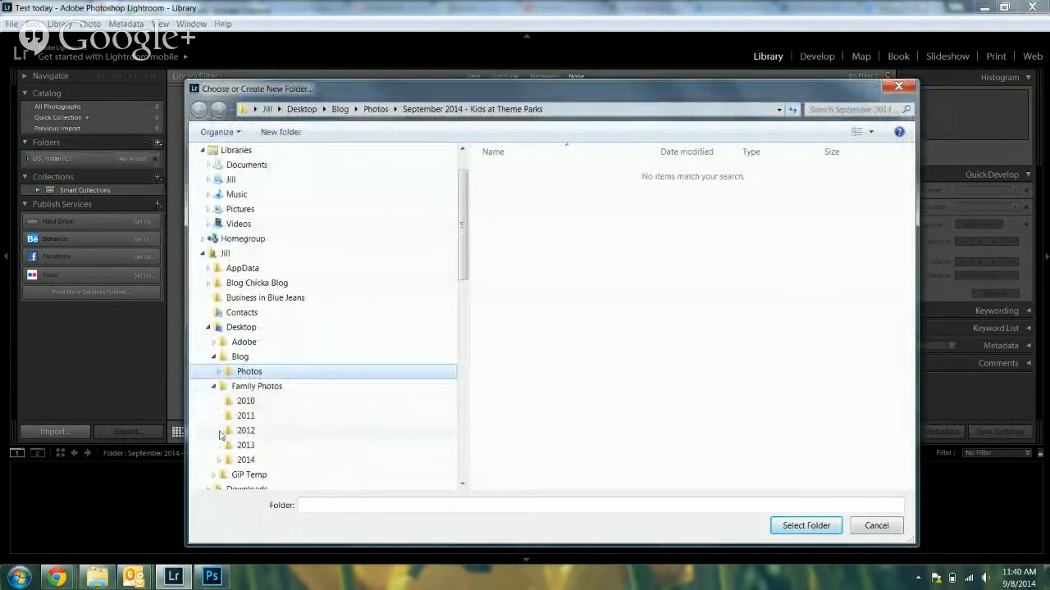
{"action": "left_click", "coordinate": [220, 460]}
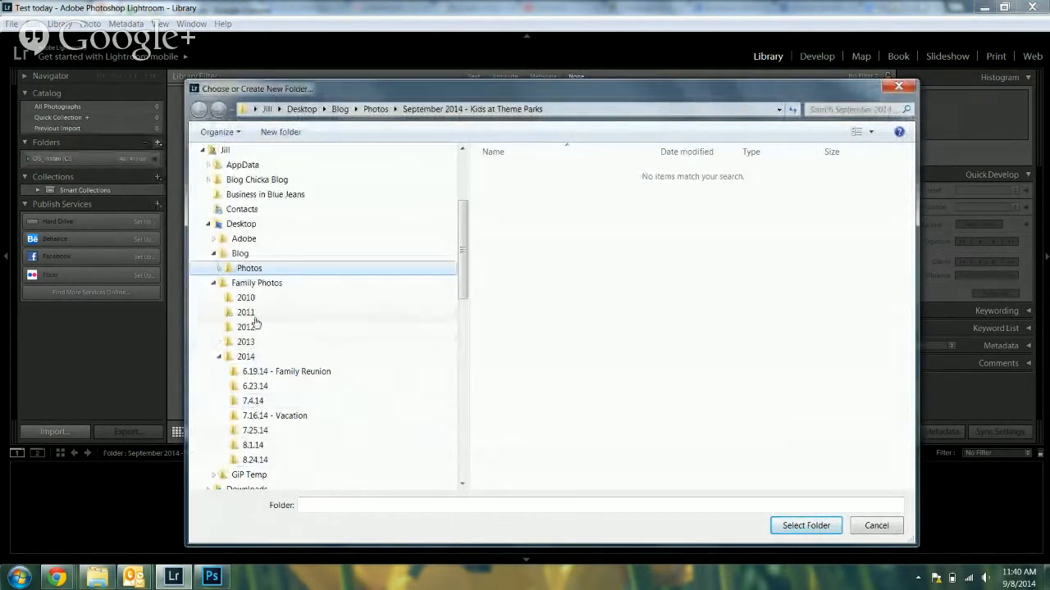
{"action": "left_click", "coordinate": [250, 462]}
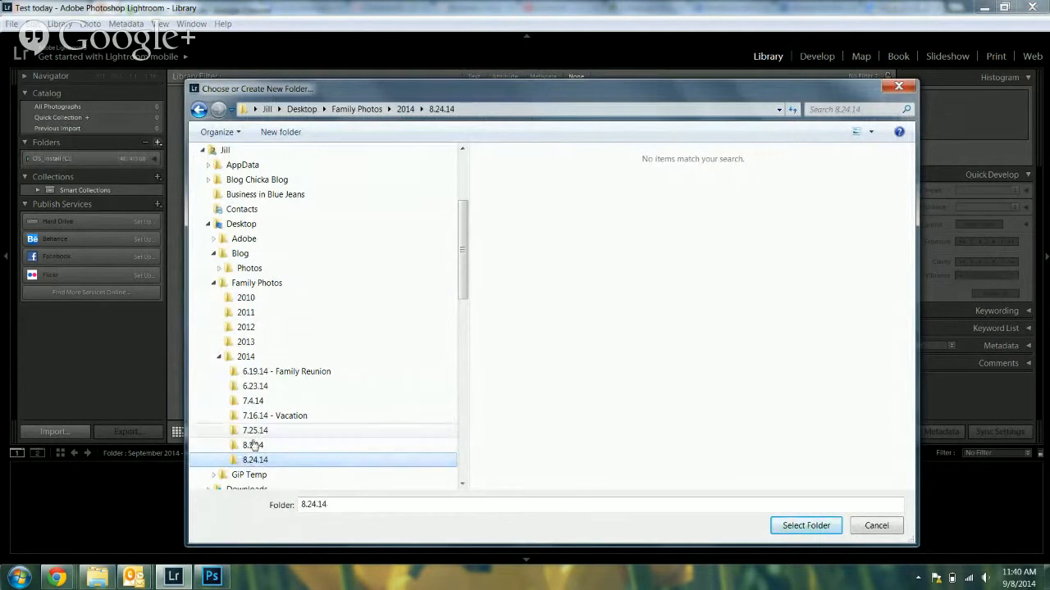
{"action": "left_click", "coordinate": [807, 529]}
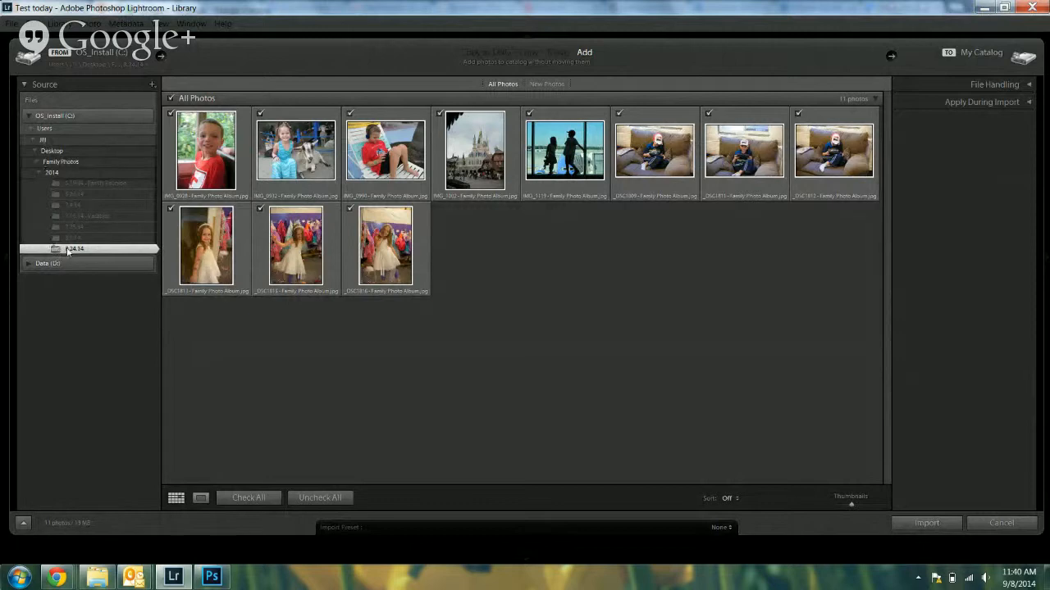
{"action": "left_click", "coordinate": [927, 525]}
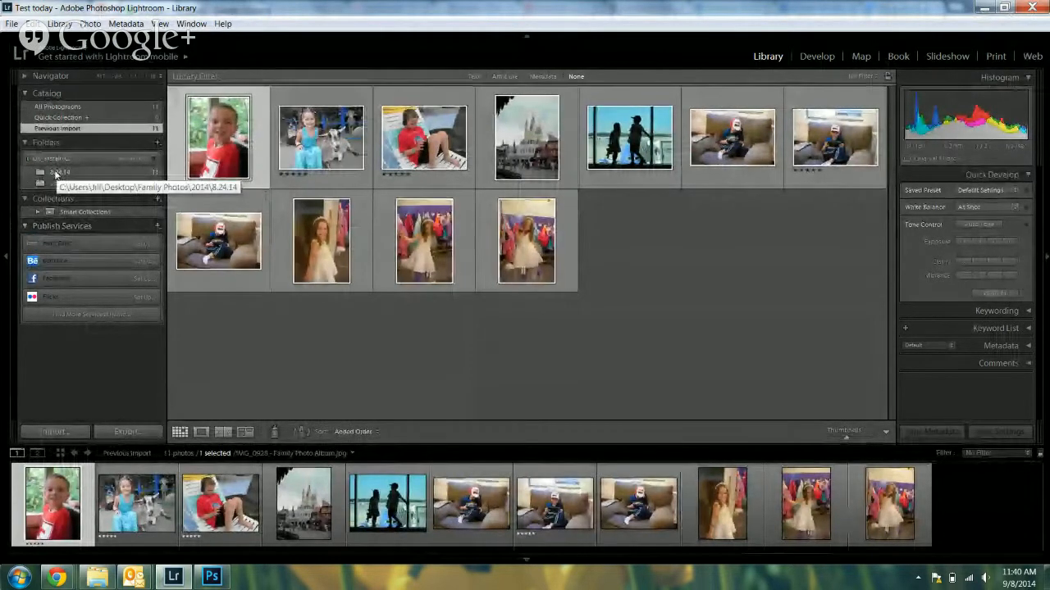
Remove the folders 8.24.14 and "September 2014 - Kids at Theme Parks" from the catalog.
{"action": "right_click", "coordinate": [58, 174]}
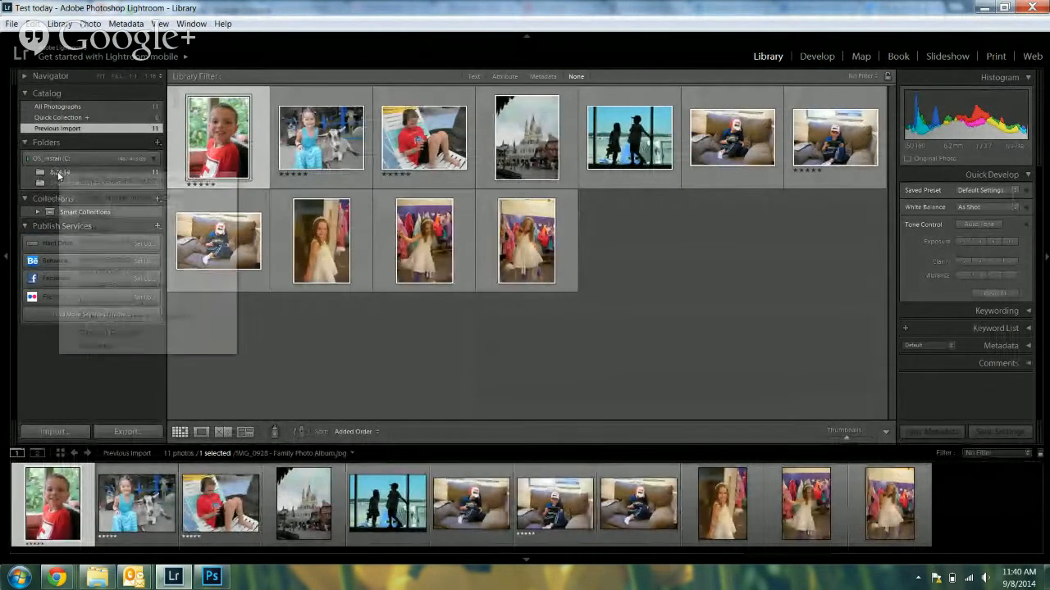
{"action": "left_click", "coordinate": [90, 228]}
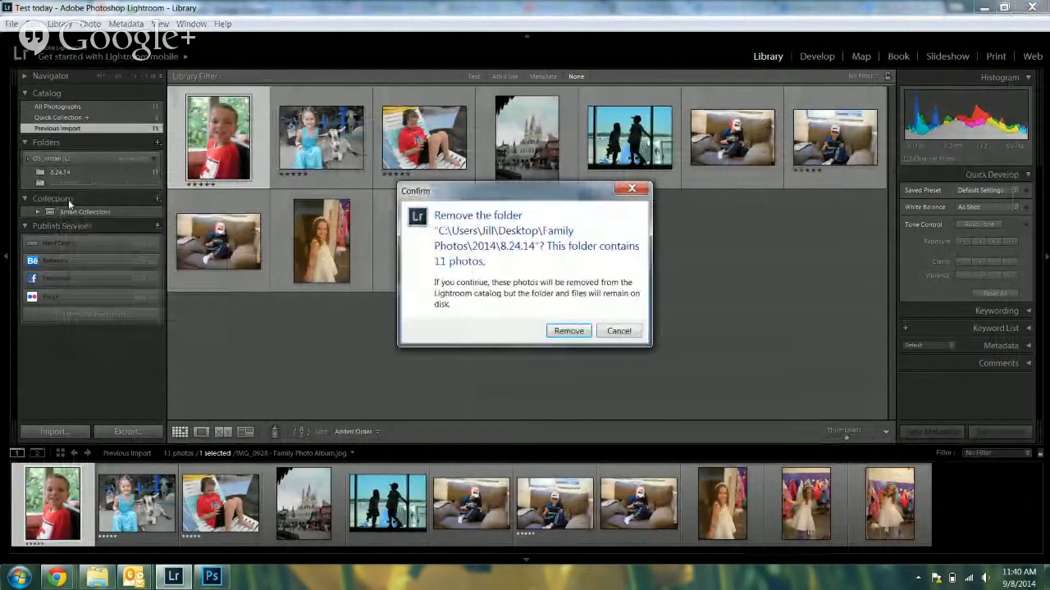
{"action": "left_click", "coordinate": [569, 331]}
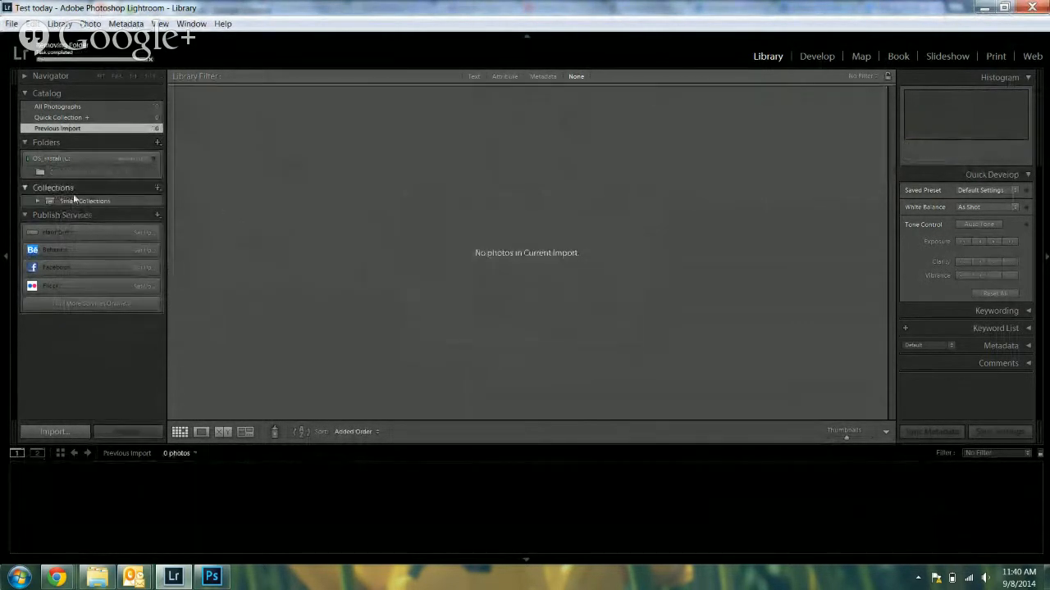
{"action": "right_click", "coordinate": [65, 175]}
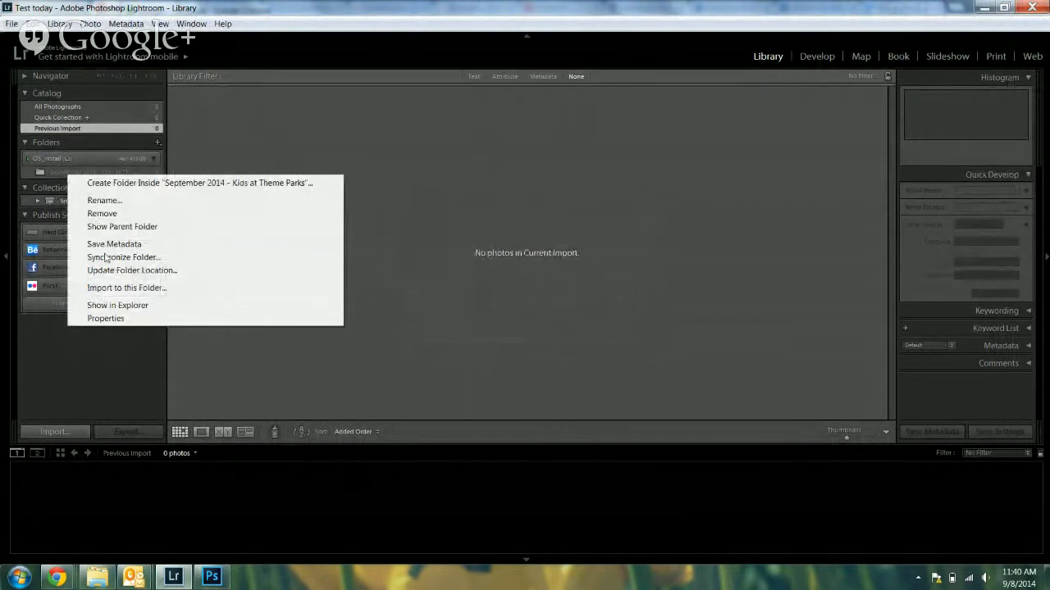
{"action": "left_click", "coordinate": [105, 214]}
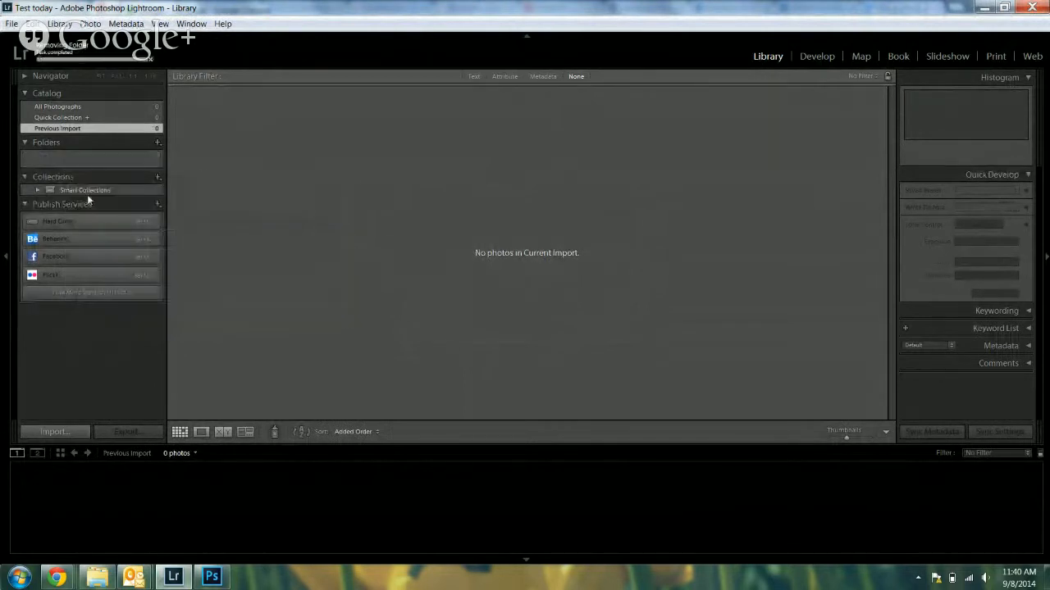
Start adding another catalog folder and select 8.24.14 under Desktop > Family Photos > 2014.
{"action": "left_click", "coordinate": [157, 142]}
{"action": "left_click", "coordinate": [193, 170]}
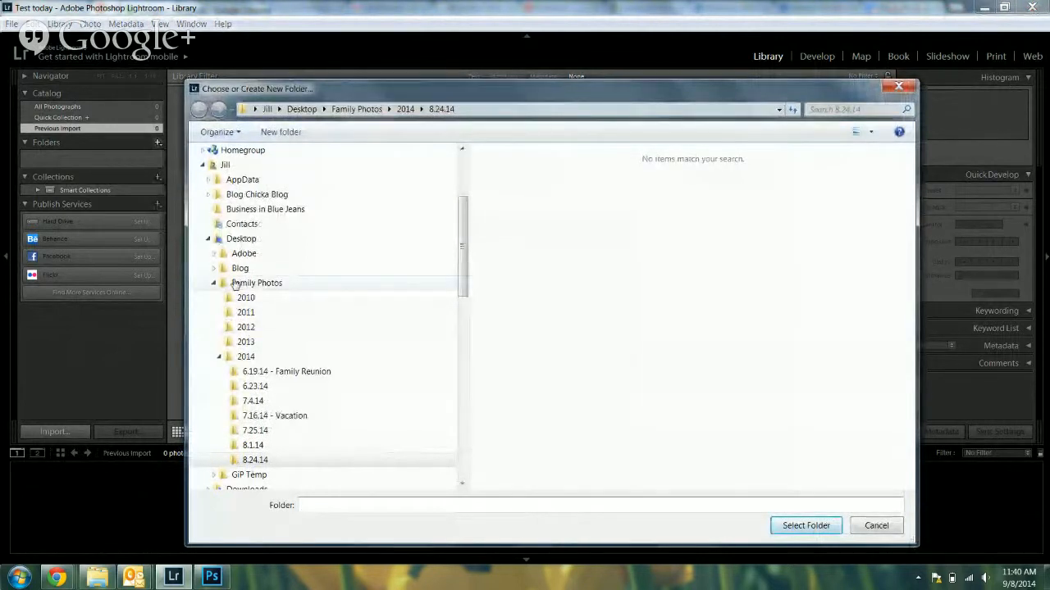
{"action": "left_click", "coordinate": [212, 284]}
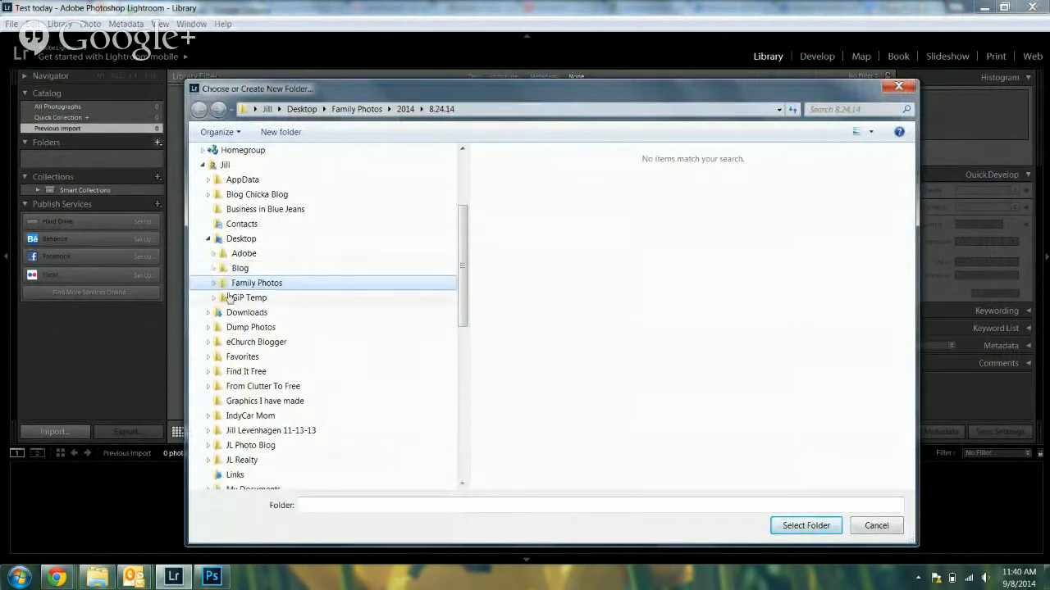
{"action": "left_click", "coordinate": [213, 284]}
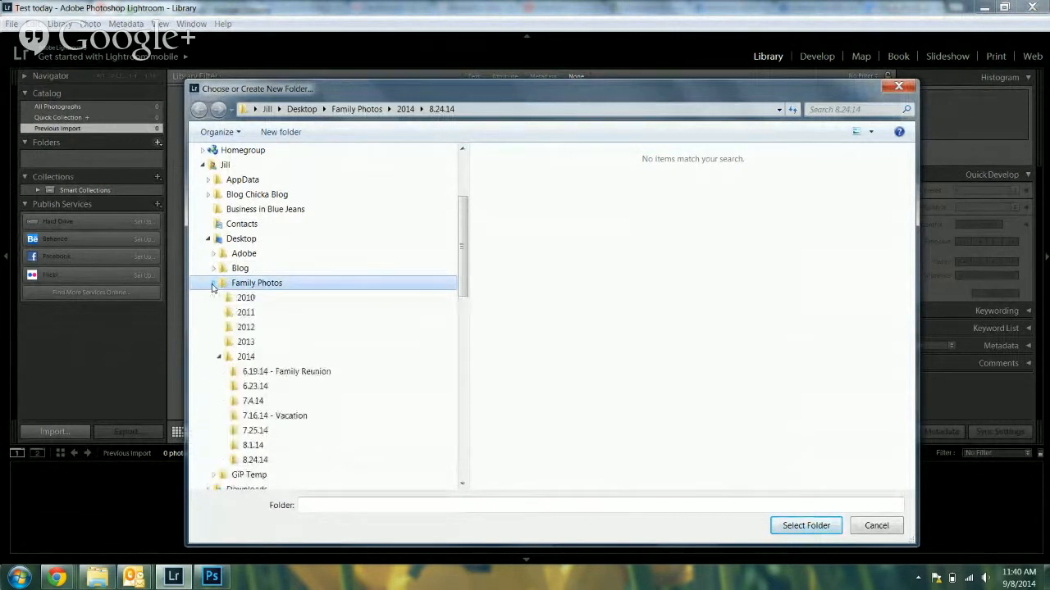
{"action": "left_click", "coordinate": [254, 461]}
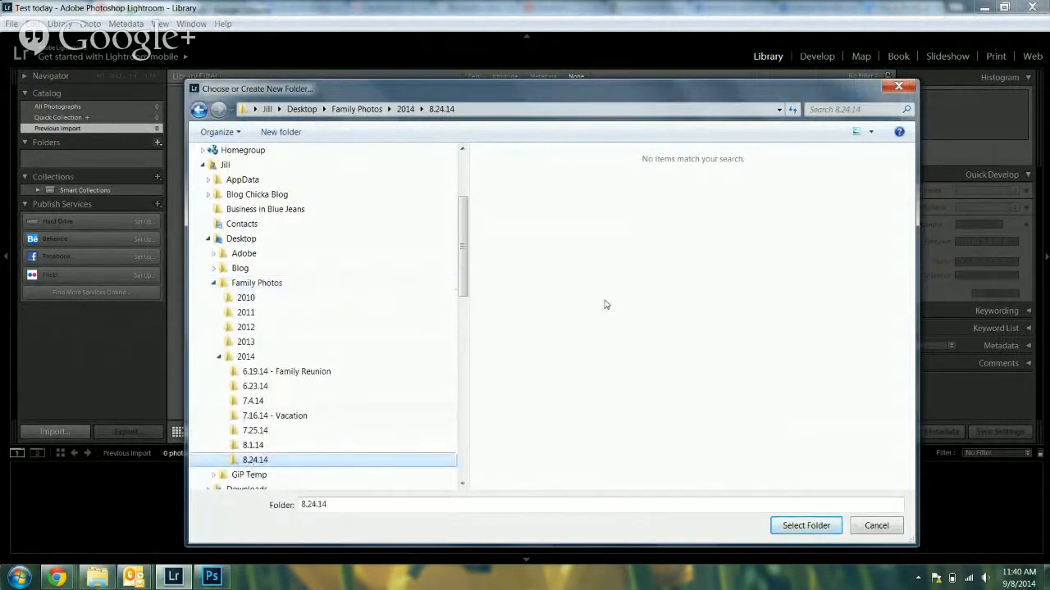
Look through the 2014 date folders and the 2013 and 2012 folders within Family Photos.
{"action": "left_click", "coordinate": [258, 444]}
{"action": "left_click", "coordinate": [260, 429]}
{"action": "left_click", "coordinate": [258, 415]}
{"action": "left_click", "coordinate": [256, 401]}
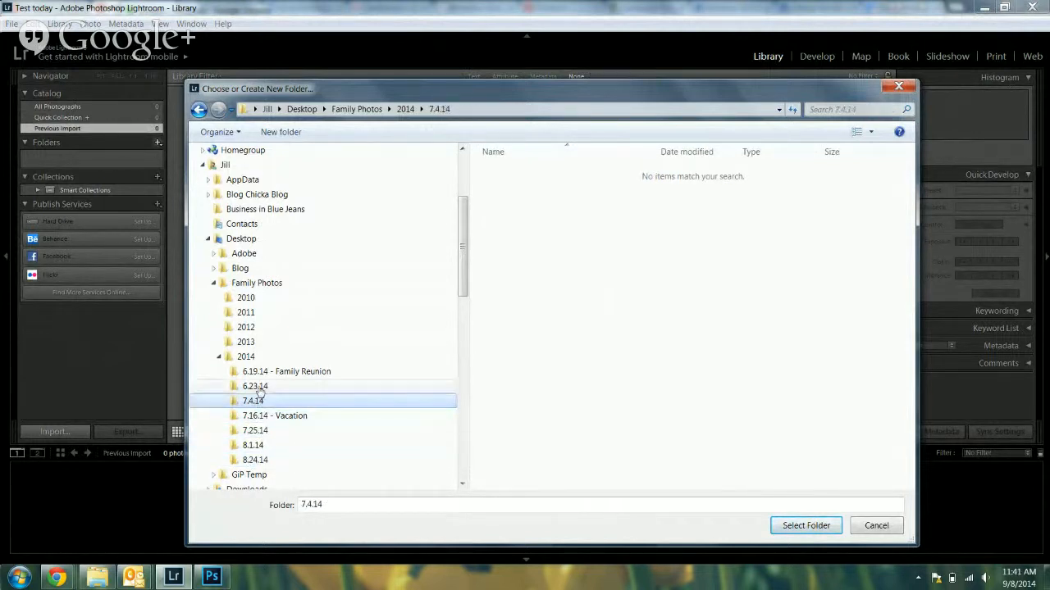
{"action": "left_click", "coordinate": [254, 387]}
{"action": "left_click", "coordinate": [251, 372]}
{"action": "left_click", "coordinate": [246, 358]}
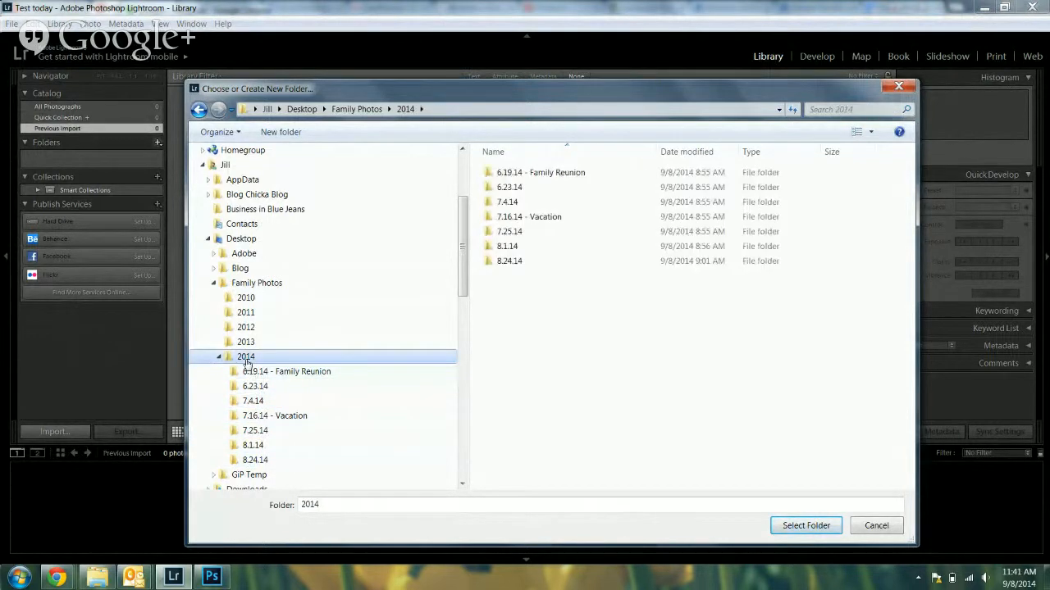
{"action": "left_click", "coordinate": [261, 462]}
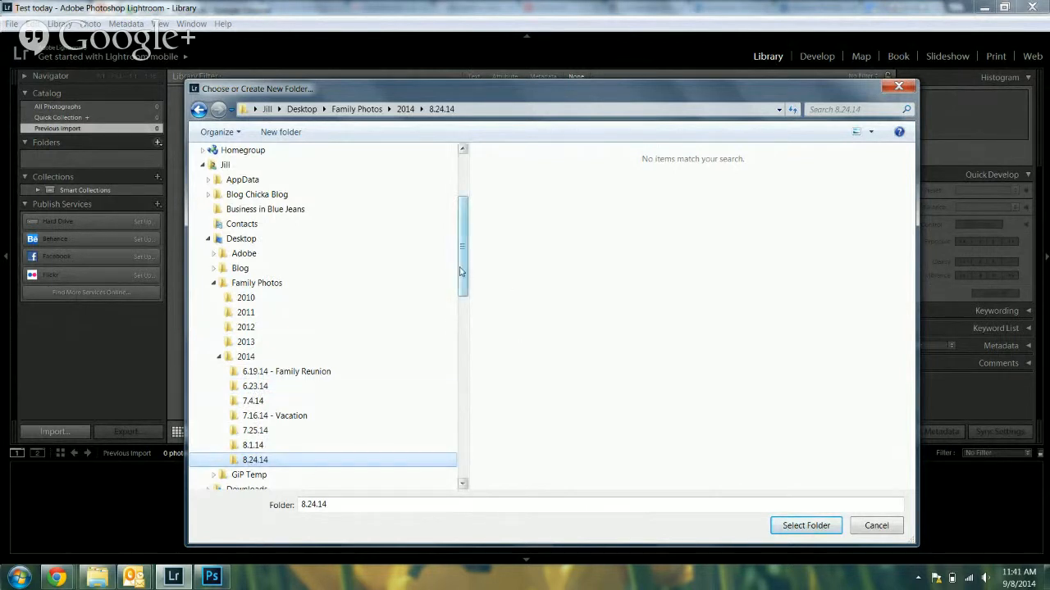
{"action": "left_click", "coordinate": [243, 342]}
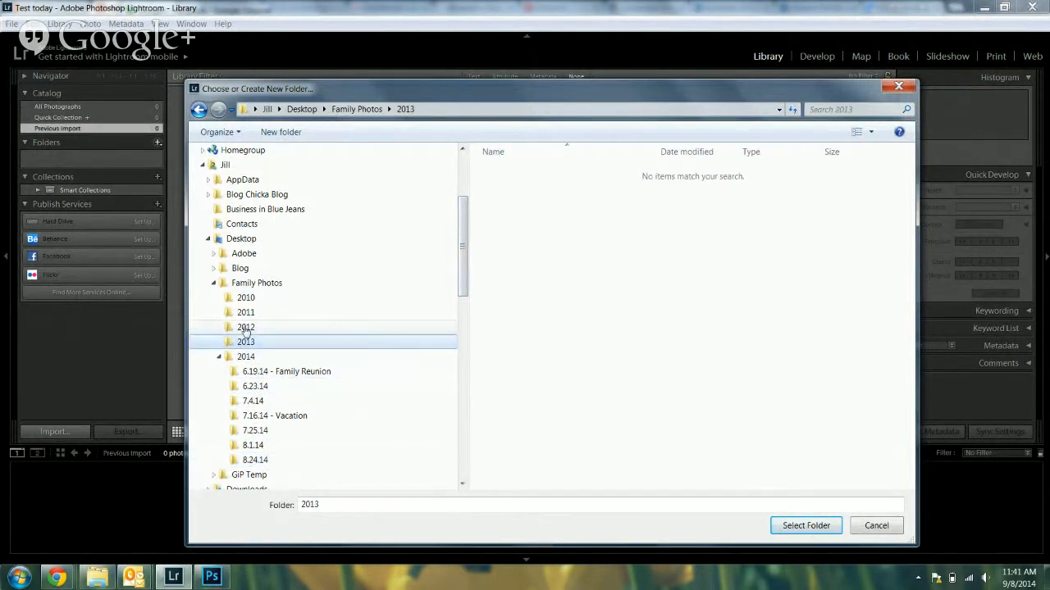
{"action": "left_click", "coordinate": [245, 328]}
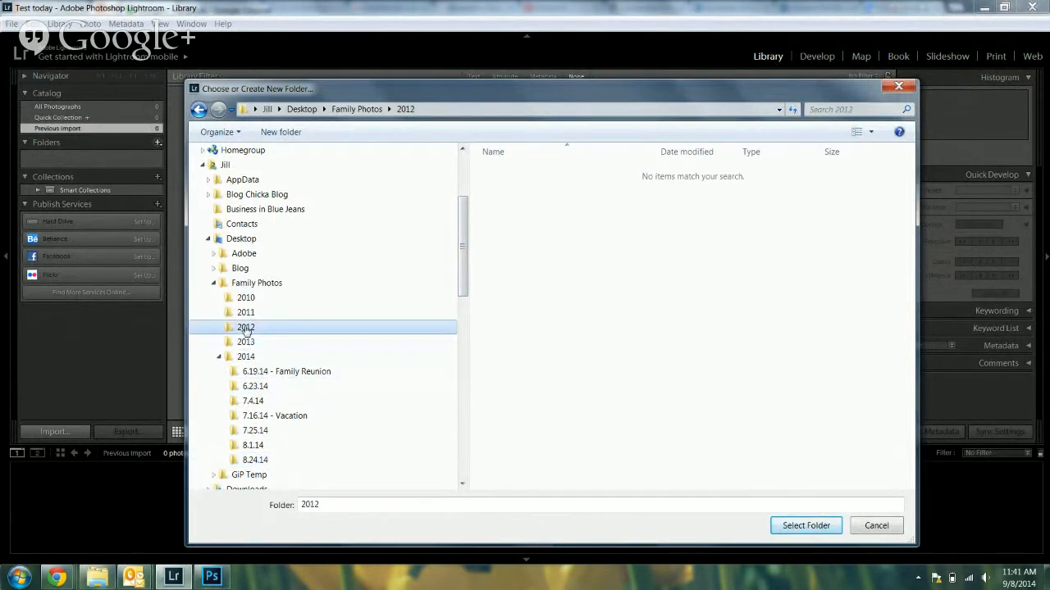
Examine the post folders in Blog > Photos, including "July 2014 - Roast Beef and Potatoes", and collapse the Photos folder.
{"action": "left_click", "coordinate": [231, 270]}
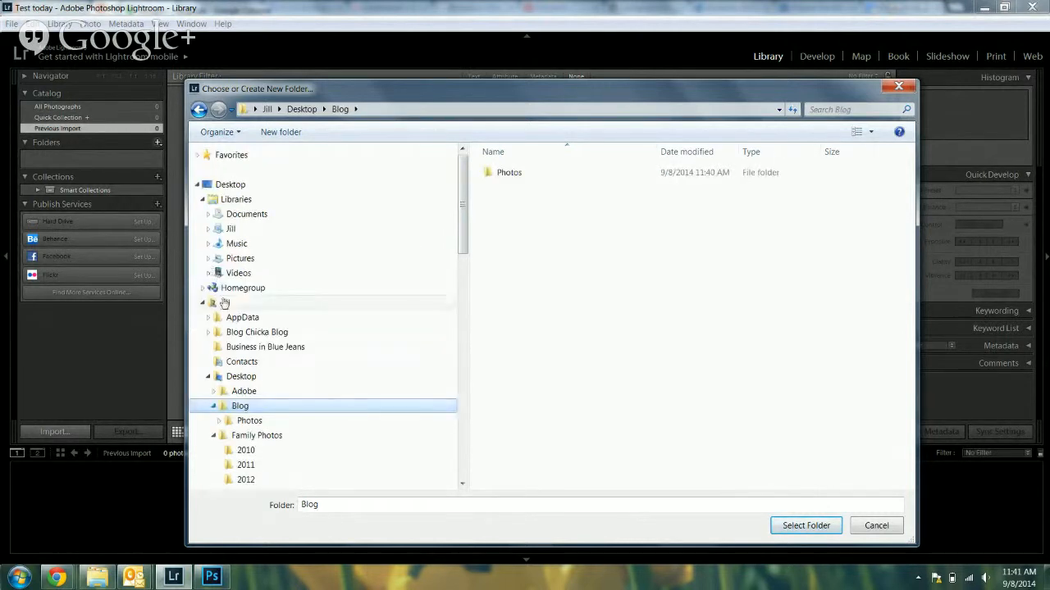
{"action": "left_click", "coordinate": [246, 421]}
{"action": "left_click", "coordinate": [217, 422]}
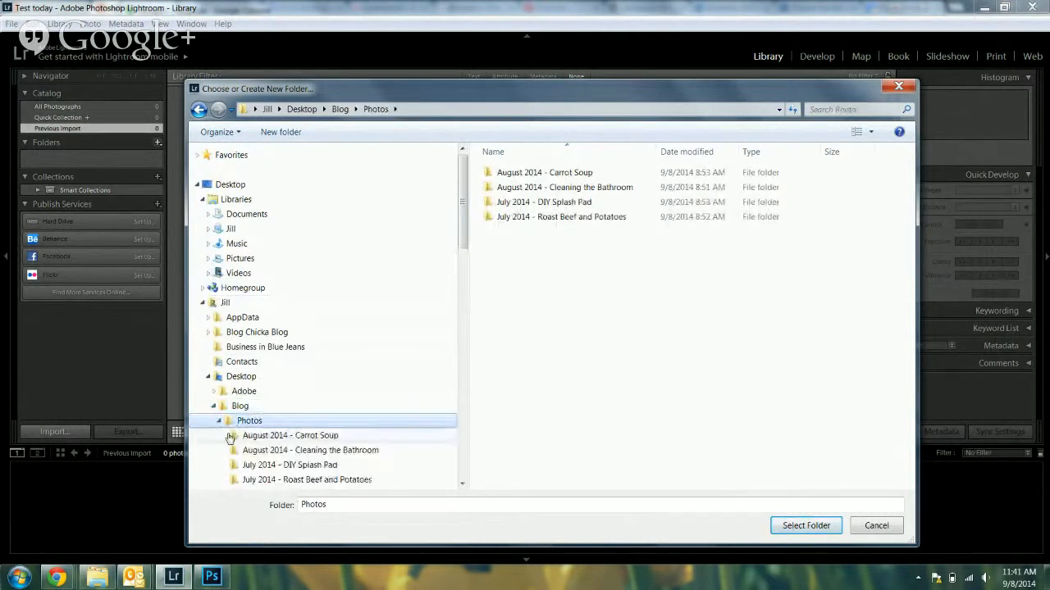
{"action": "left_click", "coordinate": [237, 479]}
{"action": "left_click", "coordinate": [219, 401]}
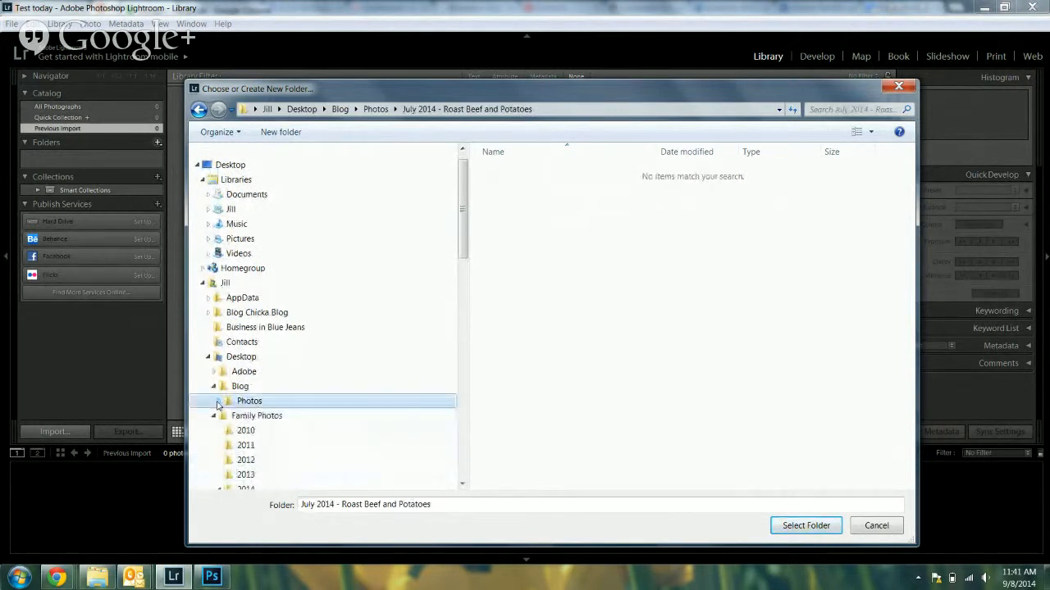
Look at the 8.24.14 and 8.1.14 folders under Family Photos > 2014.
{"action": "scroll", "coordinate": [230, 410], "scroll_direction": "down", "scroll_amount": 2}
{"action": "scroll", "coordinate": [236, 410], "scroll_direction": "down", "scroll_amount": 3}
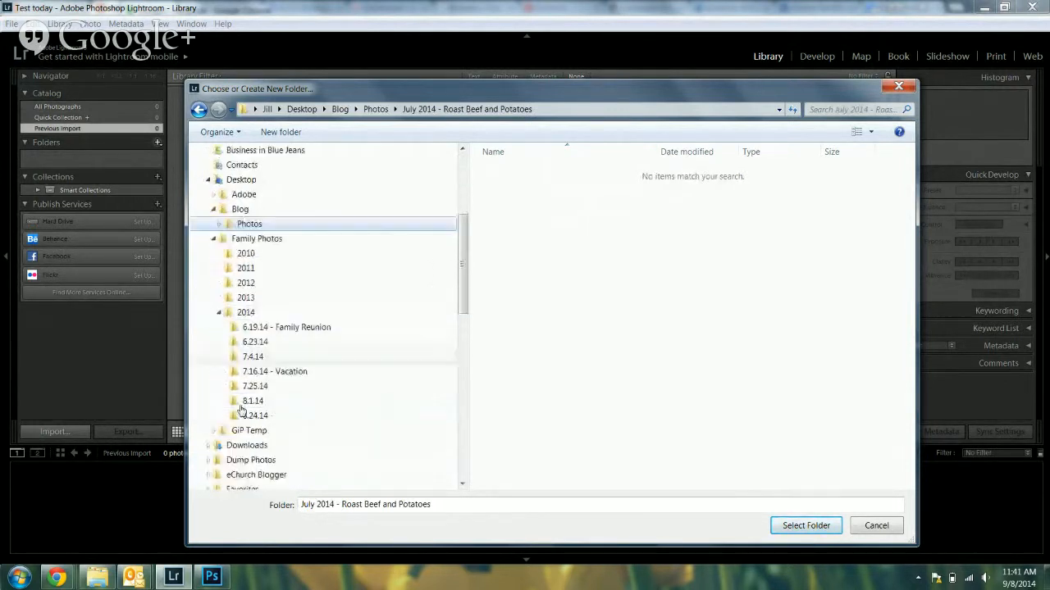
{"action": "left_click", "coordinate": [252, 373]}
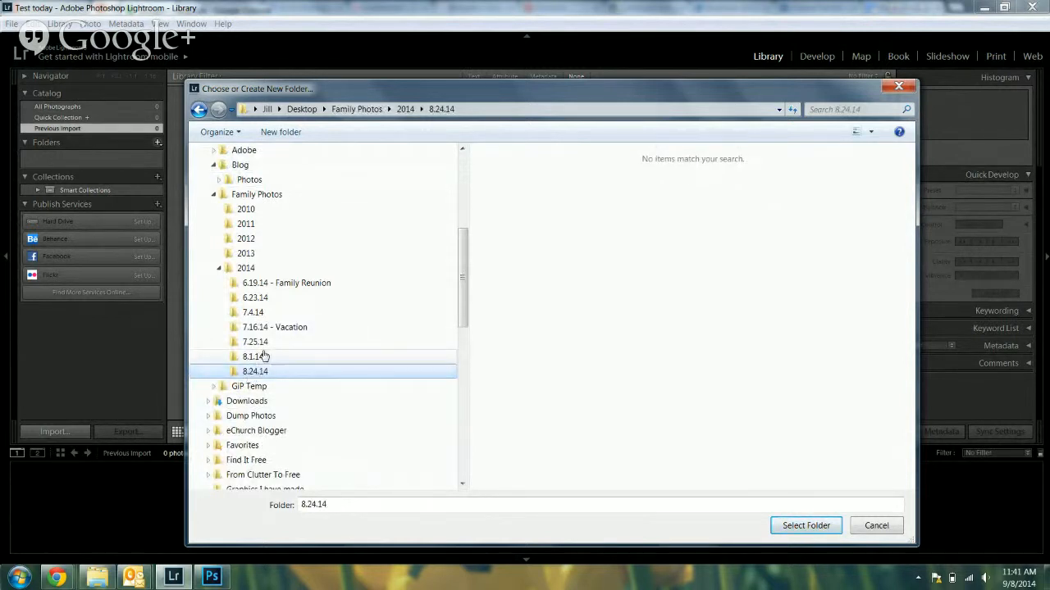
{"action": "left_click", "coordinate": [260, 359]}
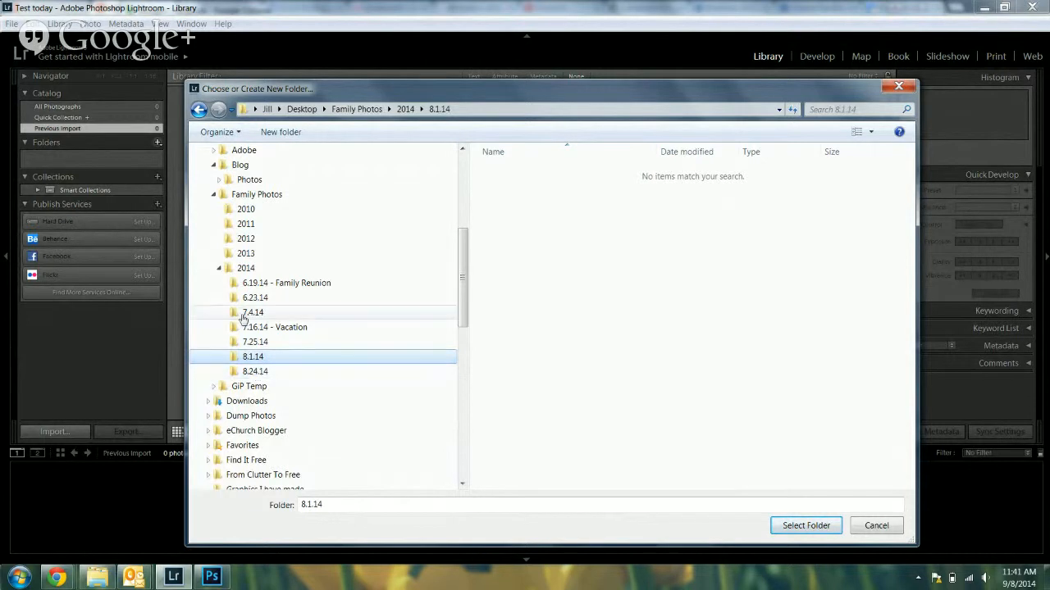
Collapse the 2014, Family Photos and Blog folders and add the Blog folder to the catalog.
{"action": "left_click", "coordinate": [219, 268]}
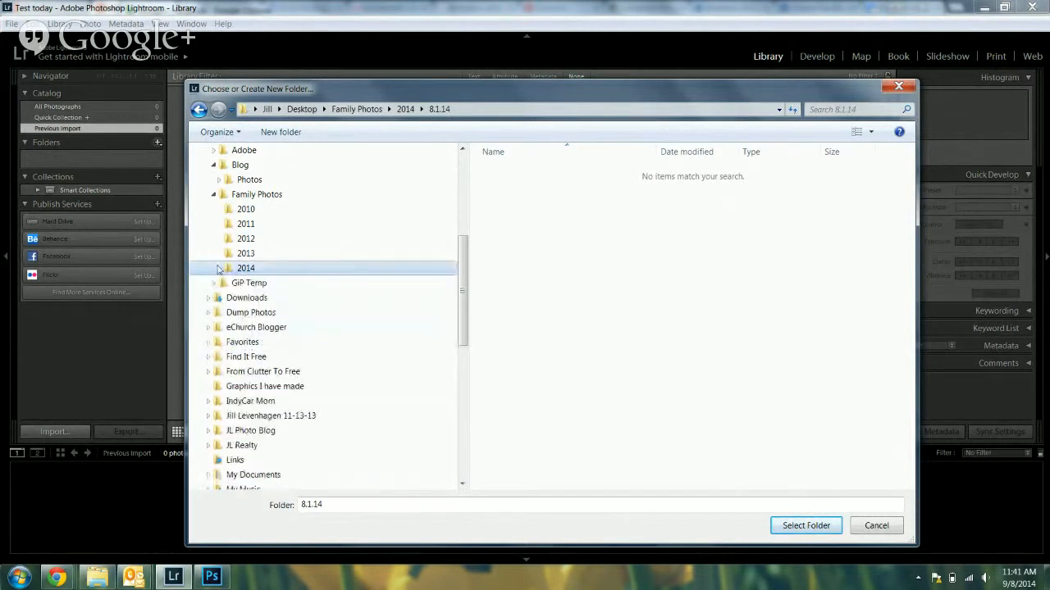
{"action": "left_click", "coordinate": [213, 195]}
{"action": "left_click", "coordinate": [214, 165]}
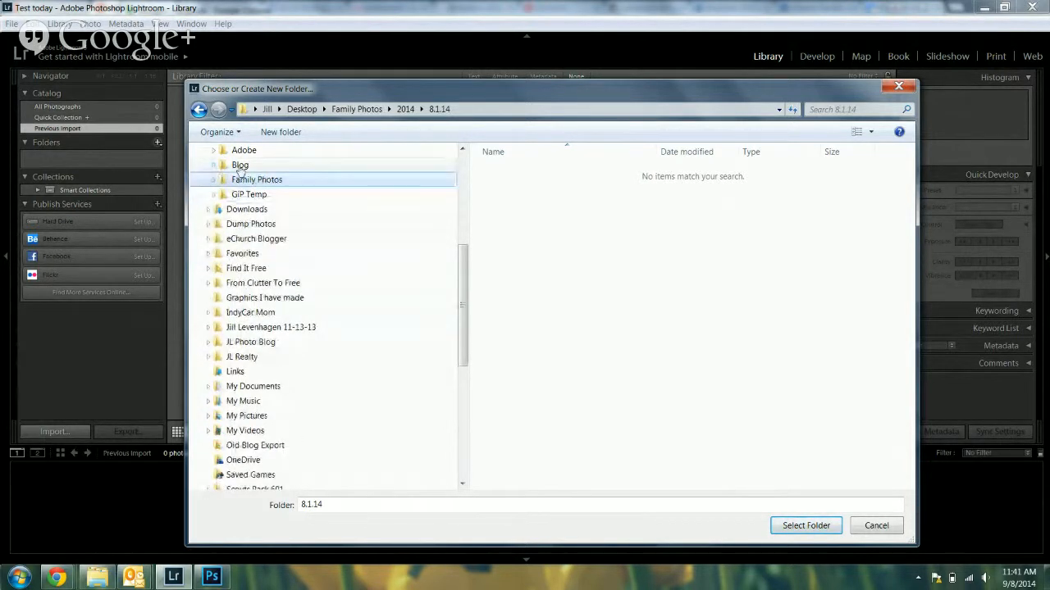
{"action": "left_click", "coordinate": [240, 165]}
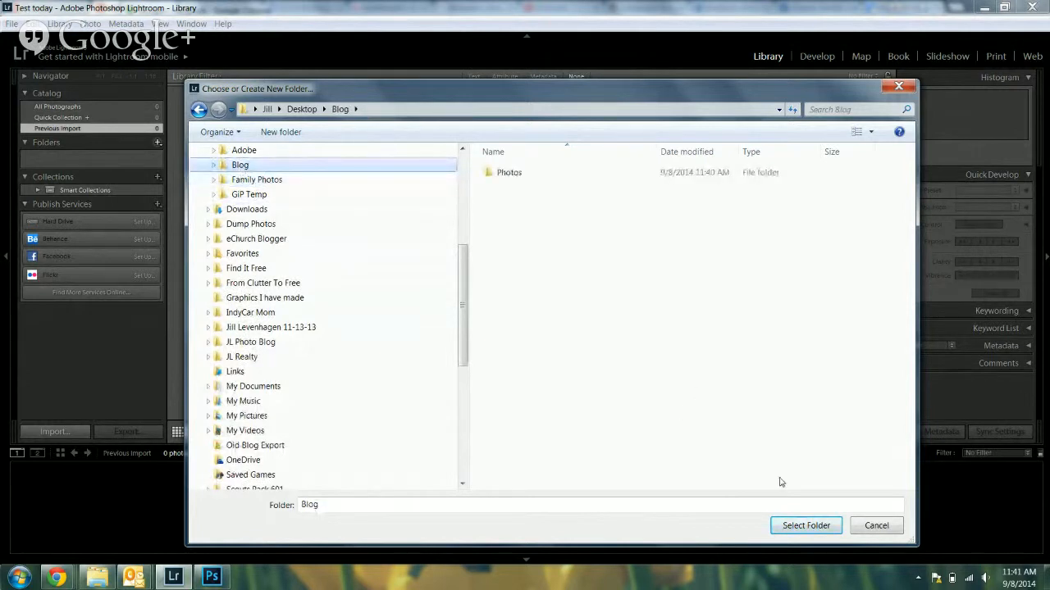
{"action": "left_click", "coordinate": [794, 524]}
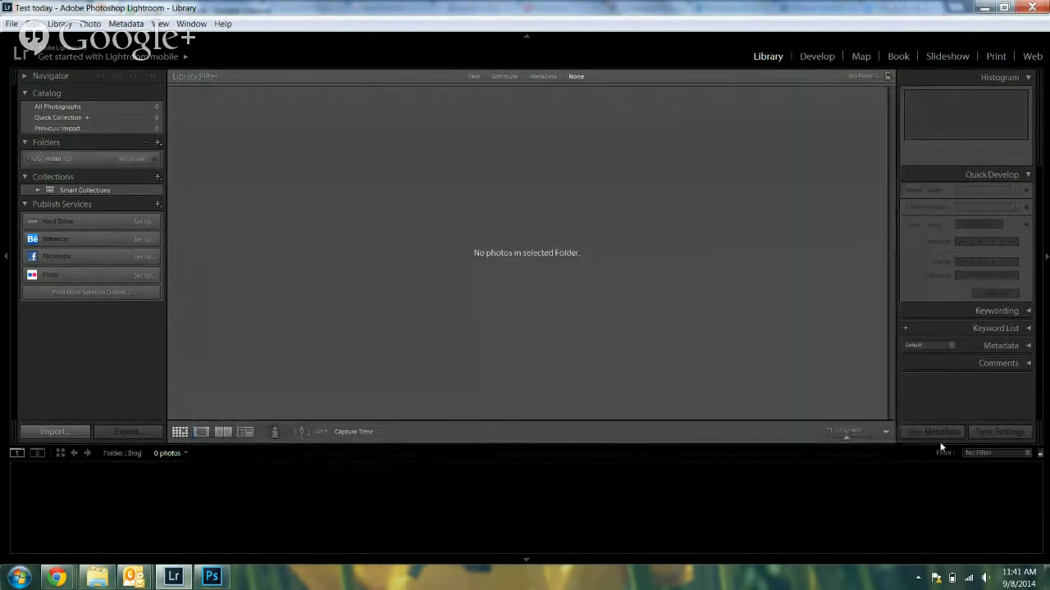
Add the Family Photos folder from the Desktop to the catalog and import all of its photos.
{"action": "left_click", "coordinate": [158, 144]}
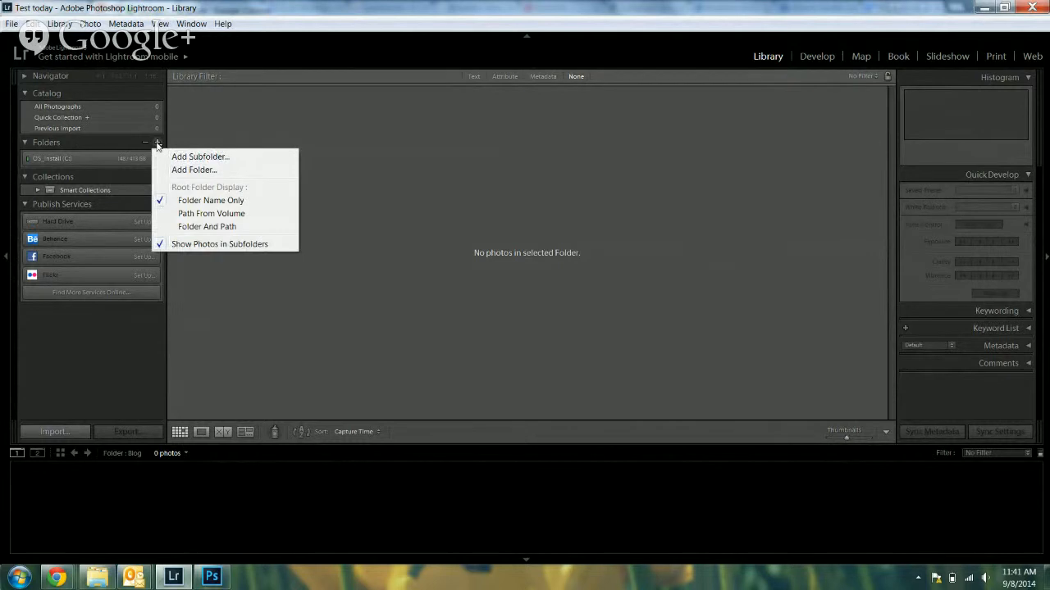
{"action": "left_click", "coordinate": [194, 170]}
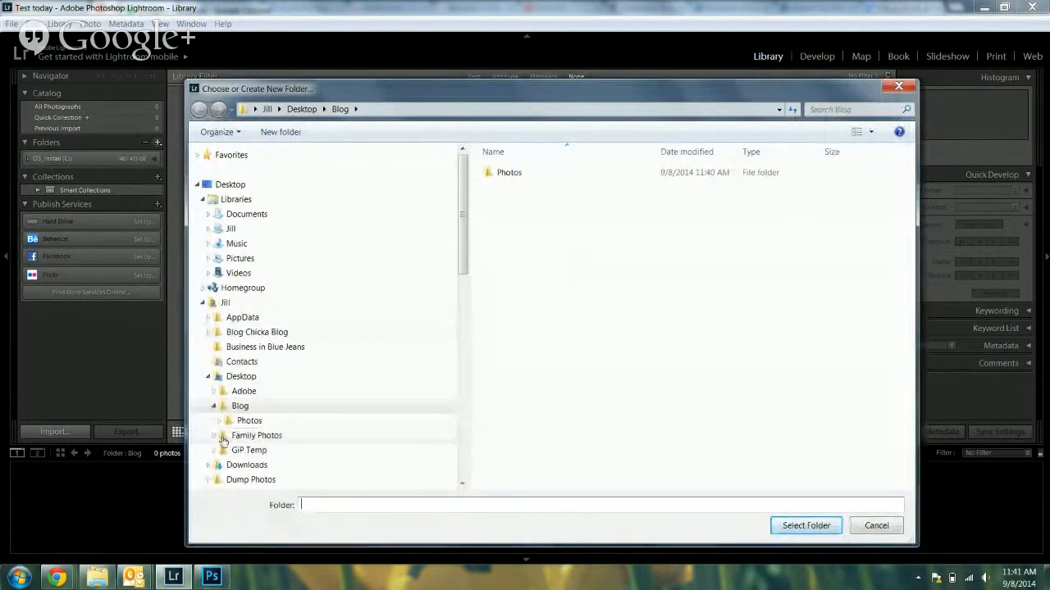
{"action": "left_click", "coordinate": [237, 436]}
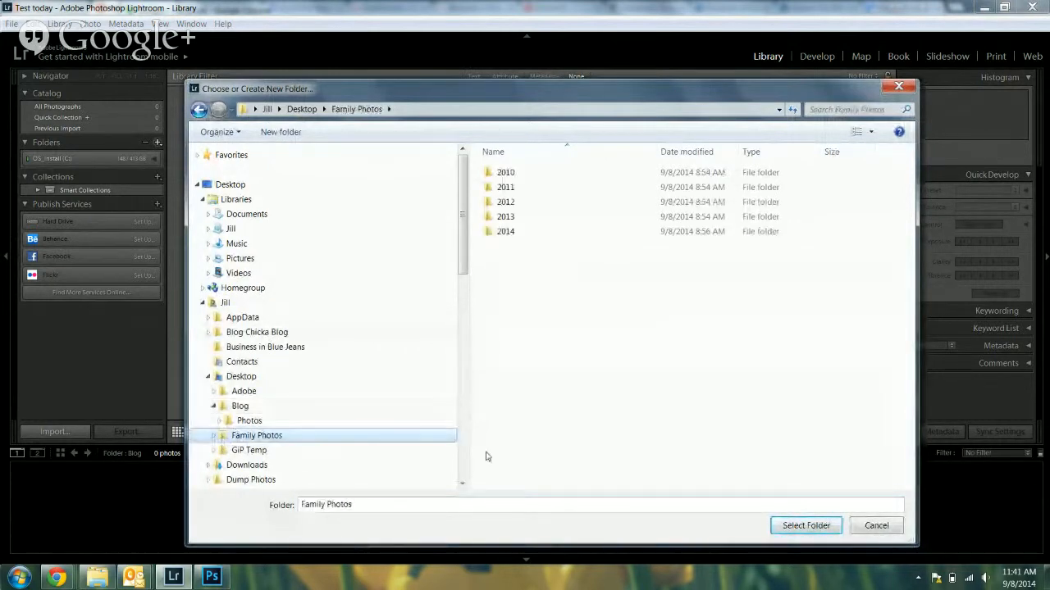
{"action": "left_click", "coordinate": [804, 526]}
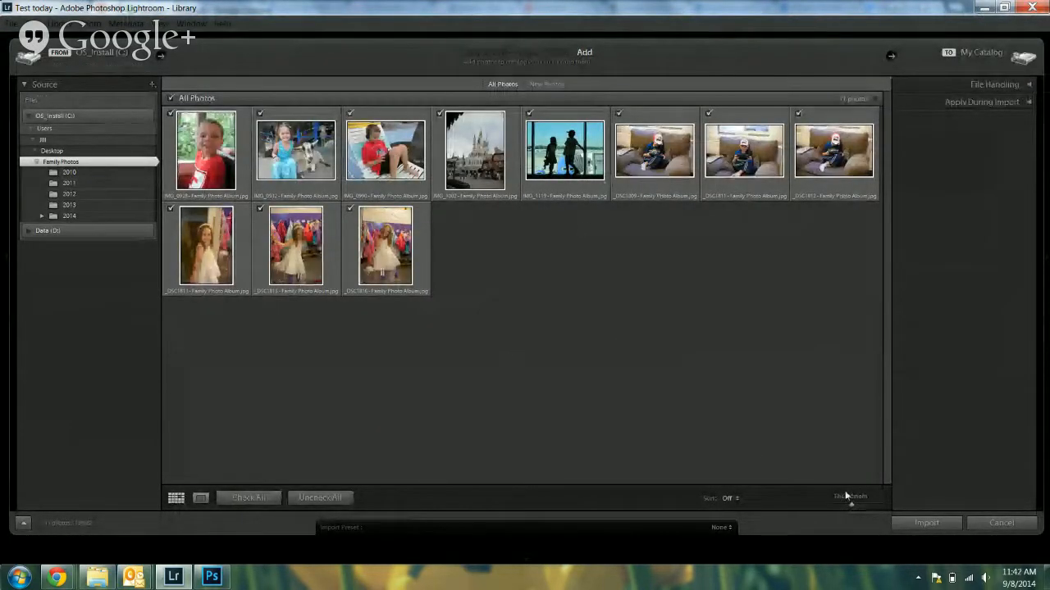
{"action": "left_click", "coordinate": [926, 523]}
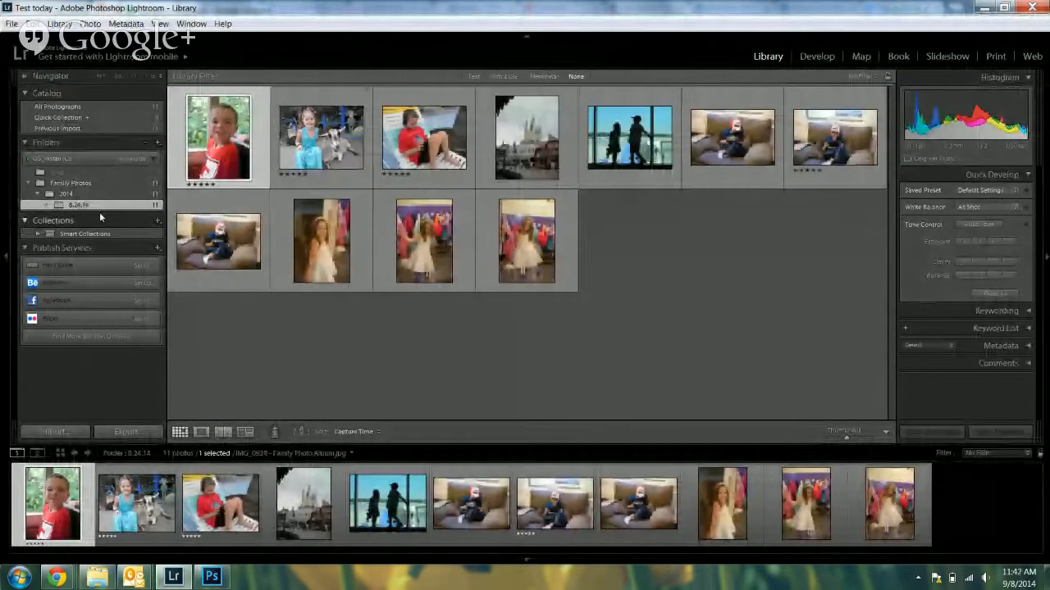
Select the catalog's Blog folder, switch to Windows Explorer and select "July 2014 - Roast Beef and Potatoes" in Desktop > Blog > Photos.
{"action": "left_click", "coordinate": [37, 174]}
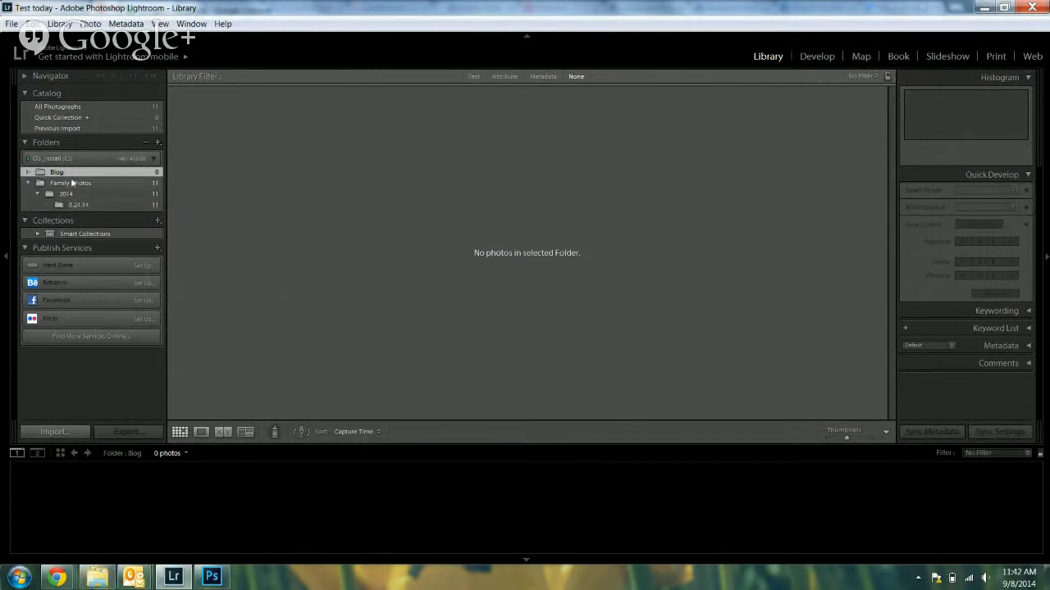
{"action": "left_click", "coordinate": [98, 579]}
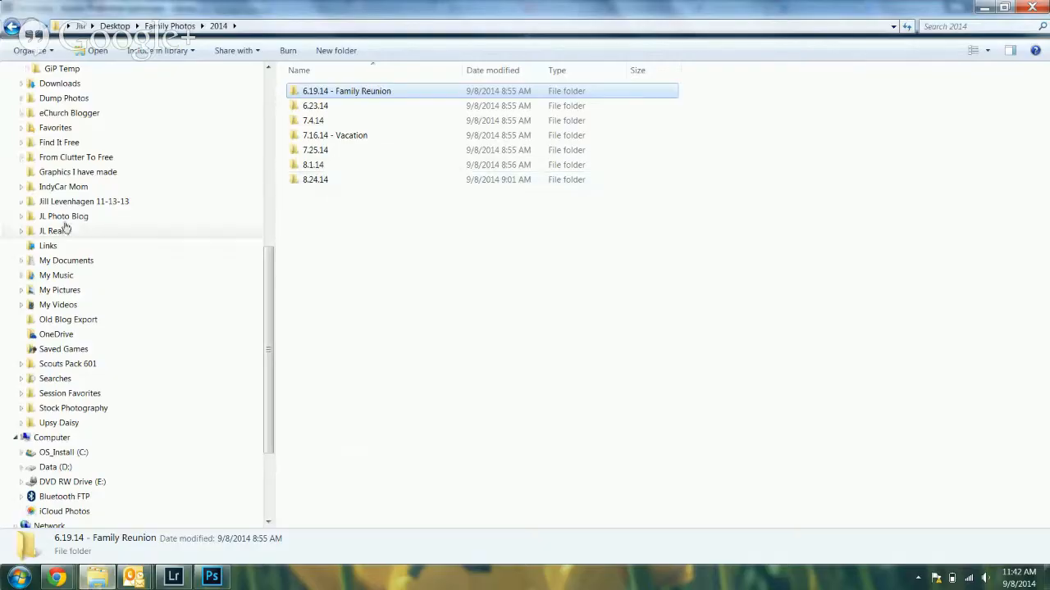
{"action": "scroll", "coordinate": [131, 246], "scroll_direction": "down", "scroll_amount": 1}
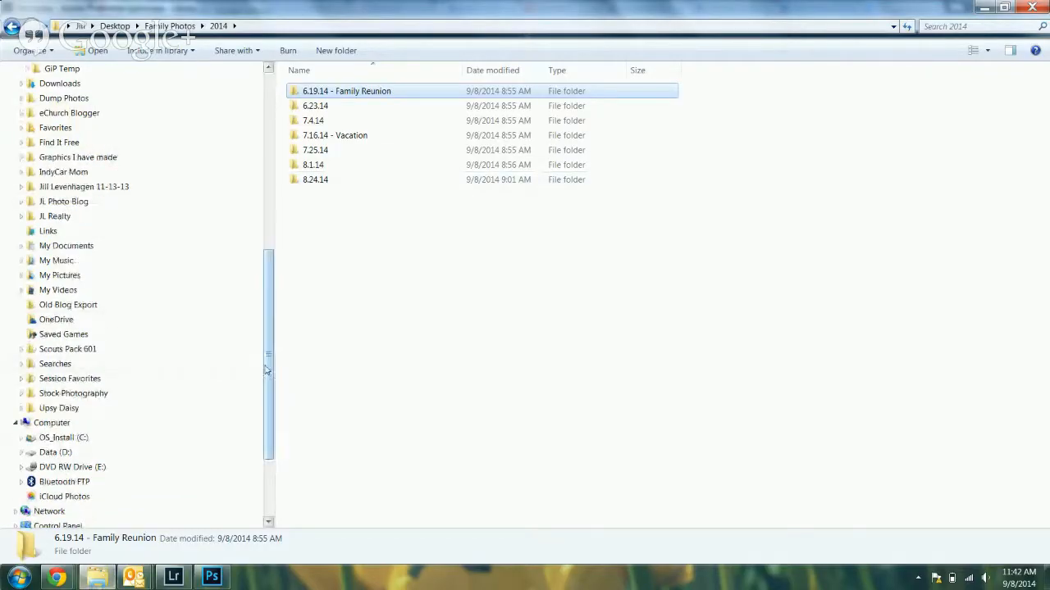
{"action": "scroll", "coordinate": [99, 246], "scroll_direction": "up", "scroll_amount": 7}
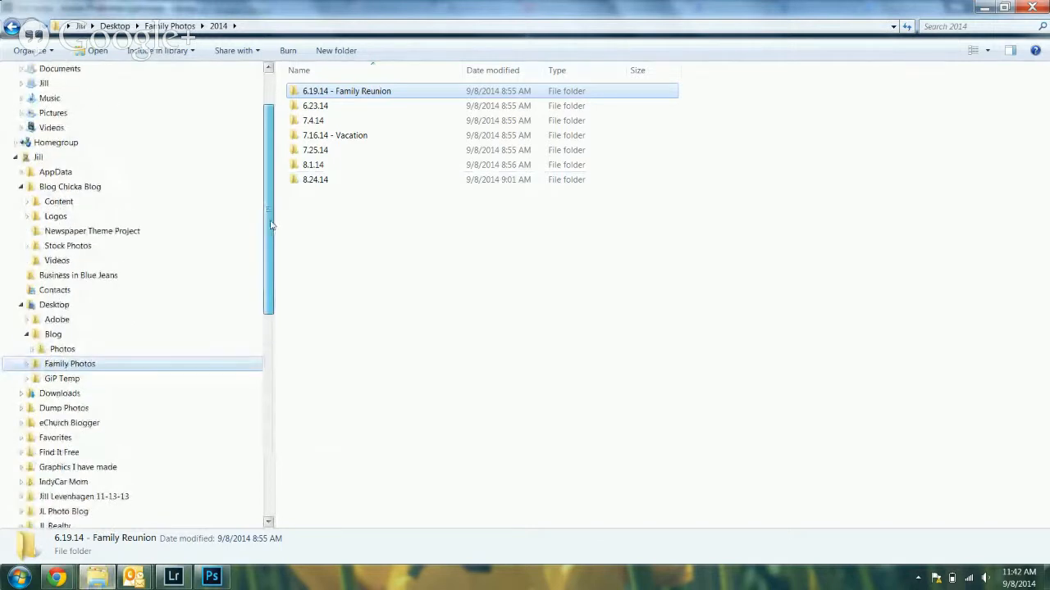
{"action": "left_click", "coordinate": [50, 334]}
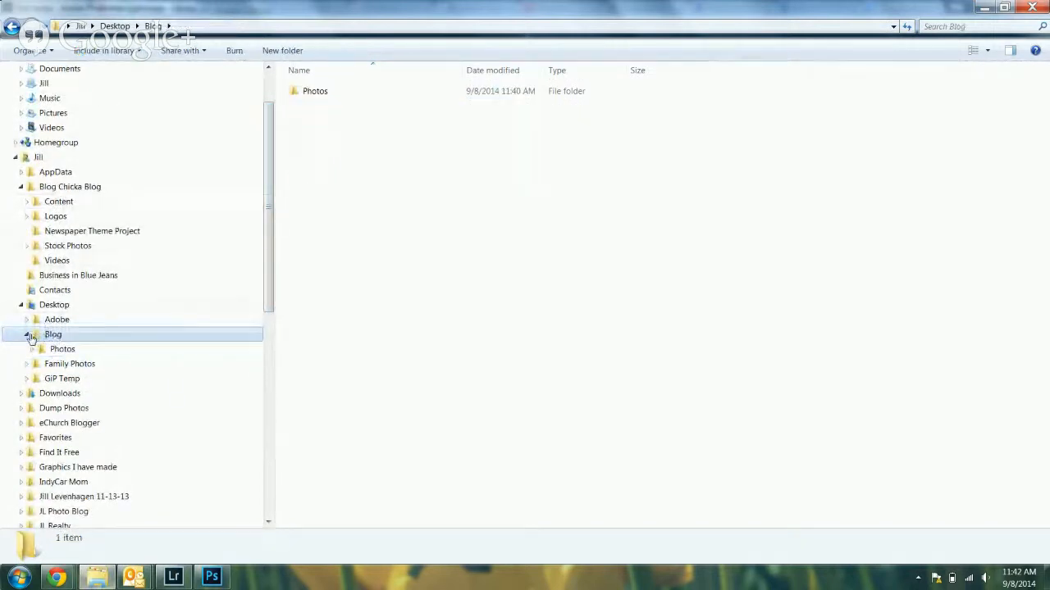
{"action": "left_click", "coordinate": [41, 348]}
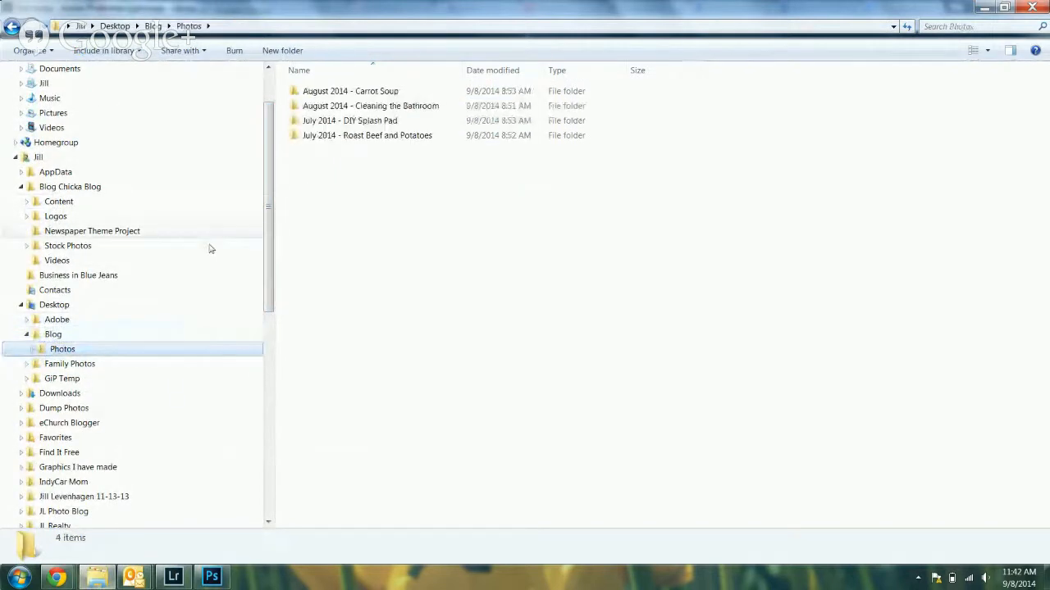
{"action": "left_click", "coordinate": [358, 139]}
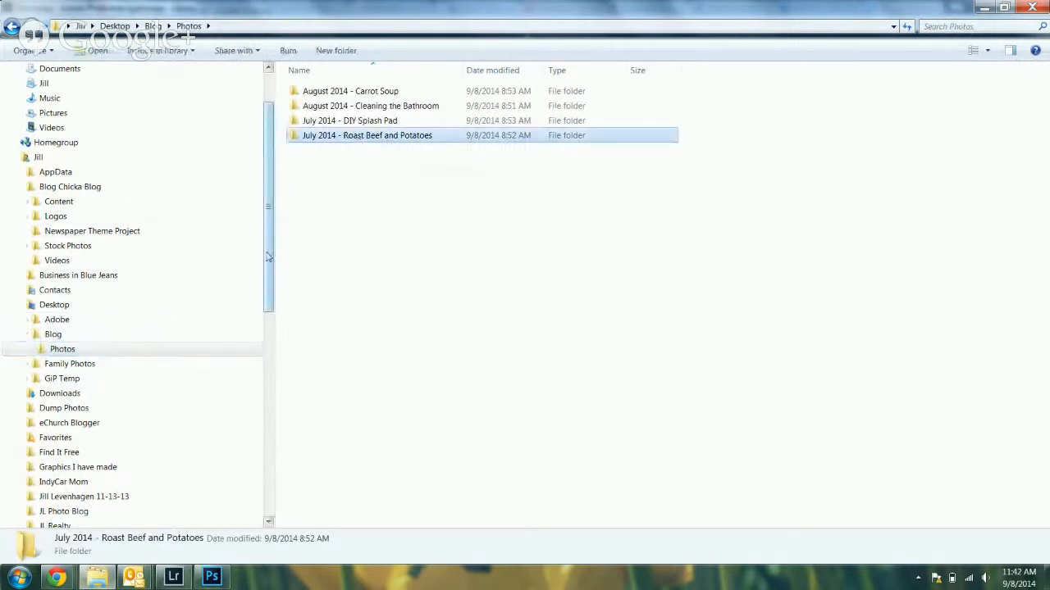
Expand Stock Photos under Blog Chicka Blog, look through its files and open the folder.
{"action": "left_click_drag", "start_coordinate": [269, 253], "coordinate": [269, 260]}
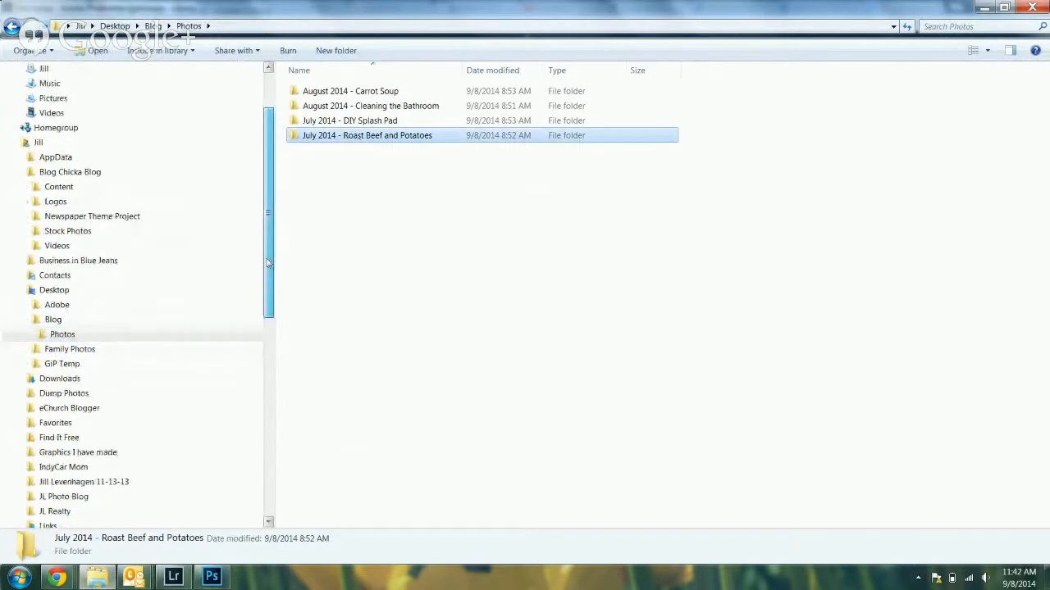
{"action": "left_click", "coordinate": [28, 232]}
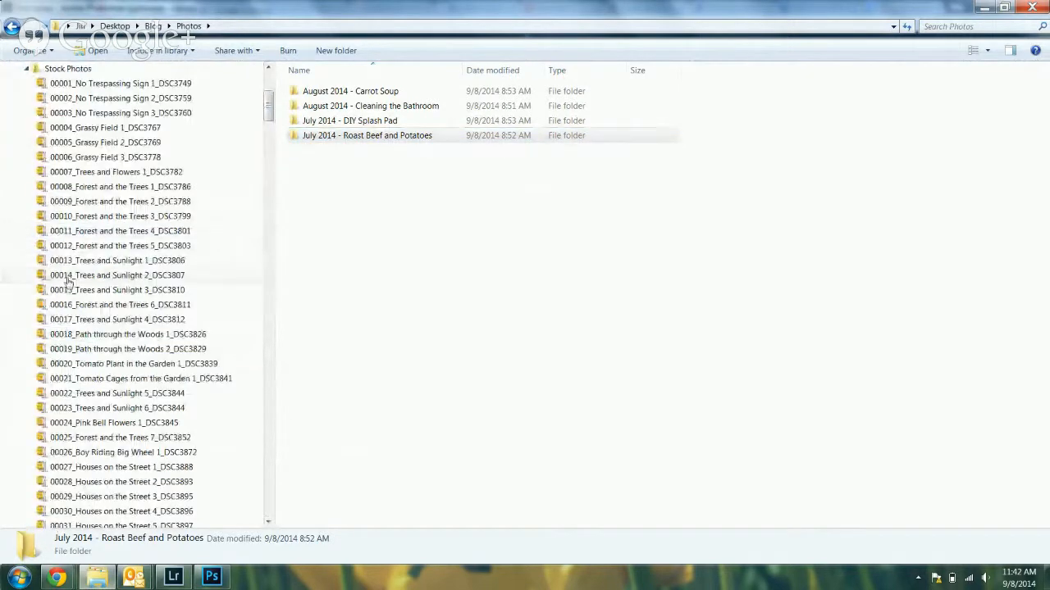
{"action": "scroll", "coordinate": [264, 387], "scroll_direction": "down", "scroll_amount": 20}
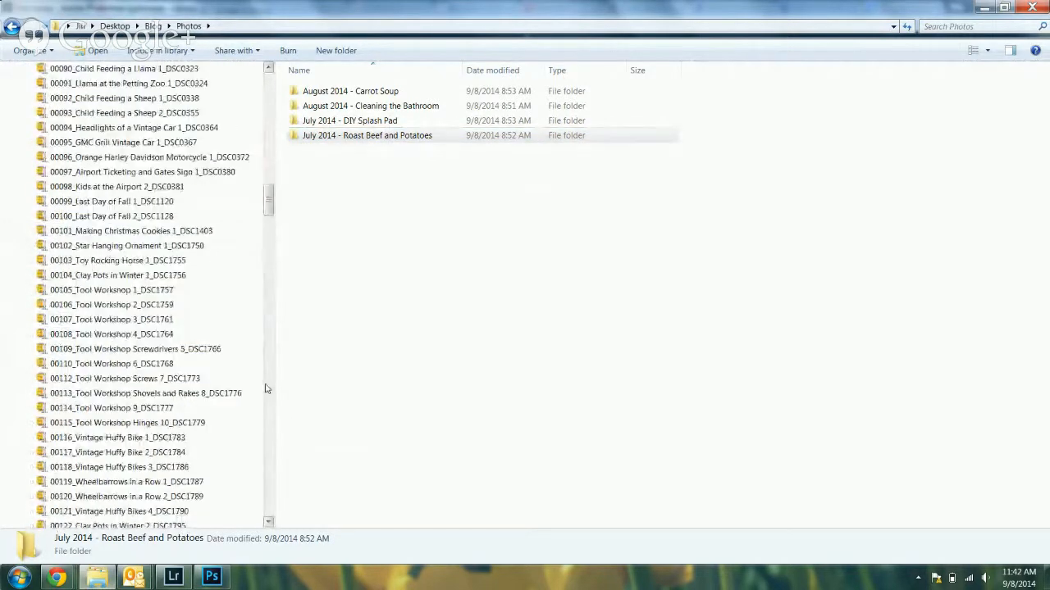
{"action": "left_click", "coordinate": [266, 388]}
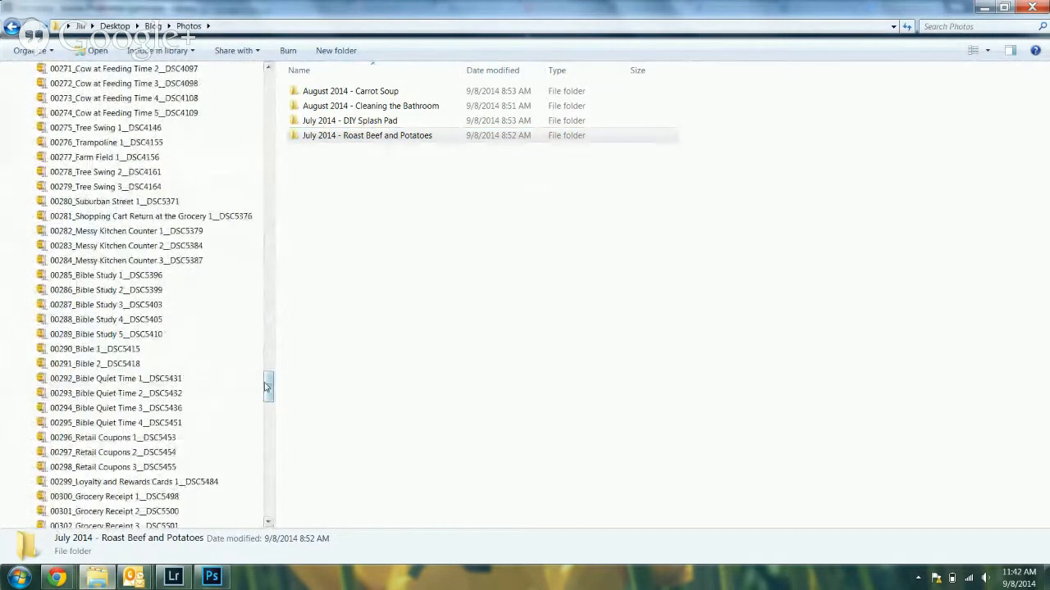
{"action": "left_click_drag", "start_coordinate": [270, 388], "coordinate": [262, 82]}
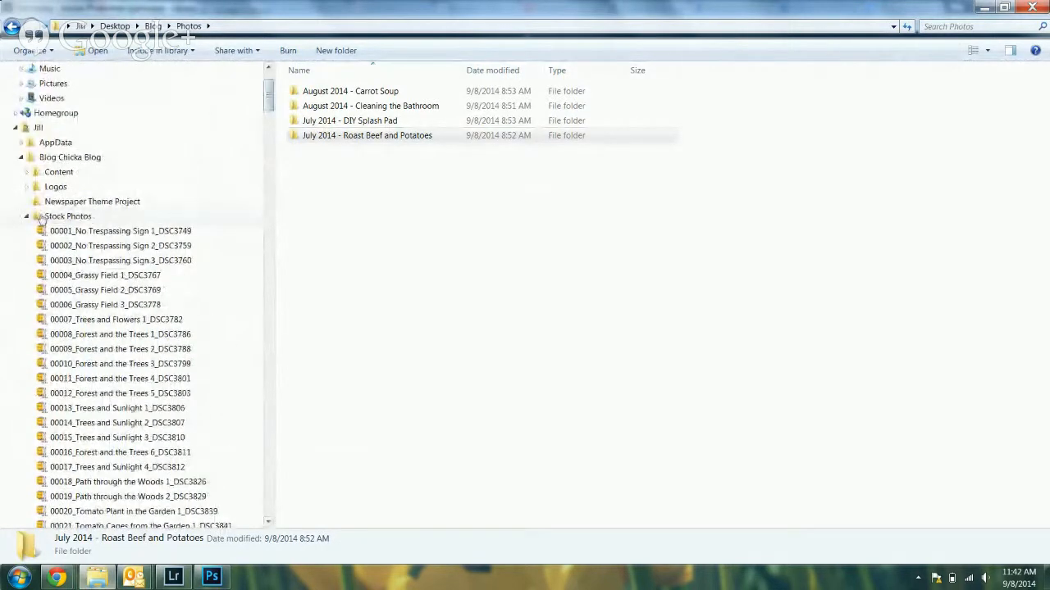
{"action": "left_click", "coordinate": [38, 217]}
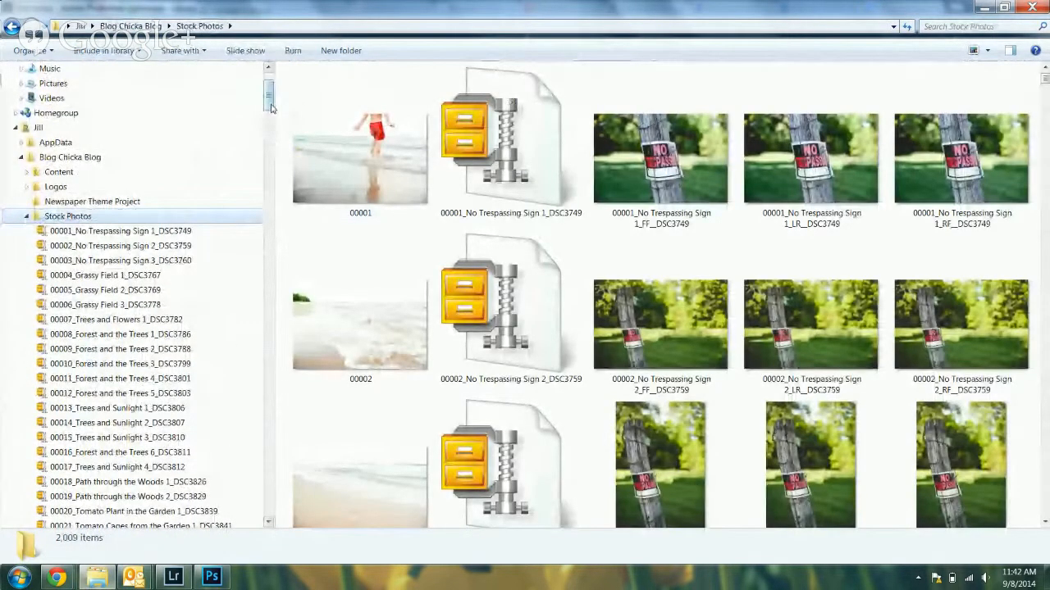
Move photo 00001 from Stock Photos into Blog > Photos > "July 2014 - Roast Beef and Potatoes" and open that folder.
{"action": "left_click_drag", "start_coordinate": [268, 92], "coordinate": [215, 407]}
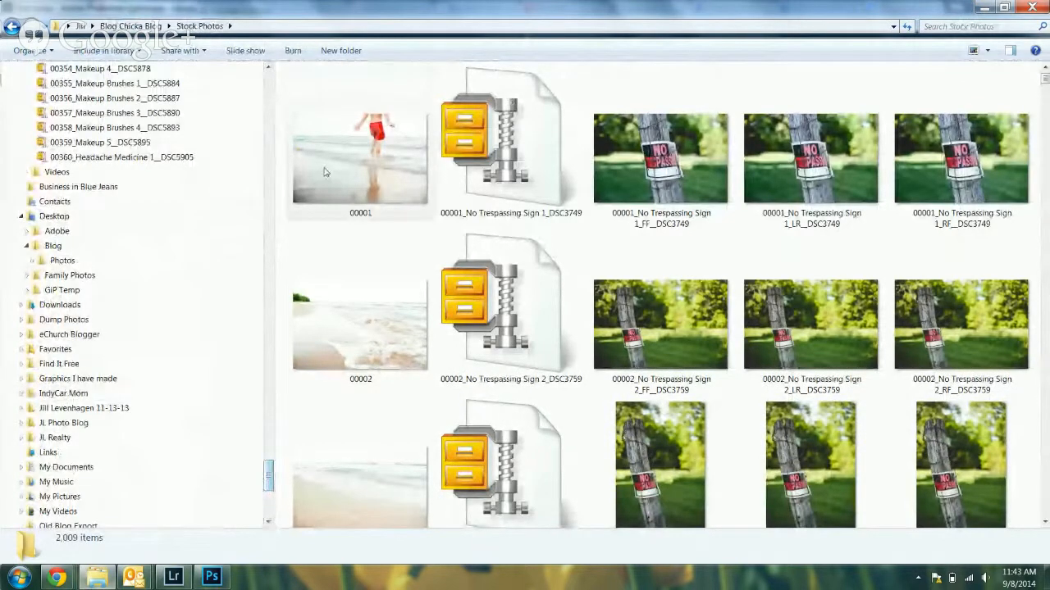
{"action": "left_click_drag", "start_coordinate": [361, 164], "coordinate": [84, 320]}
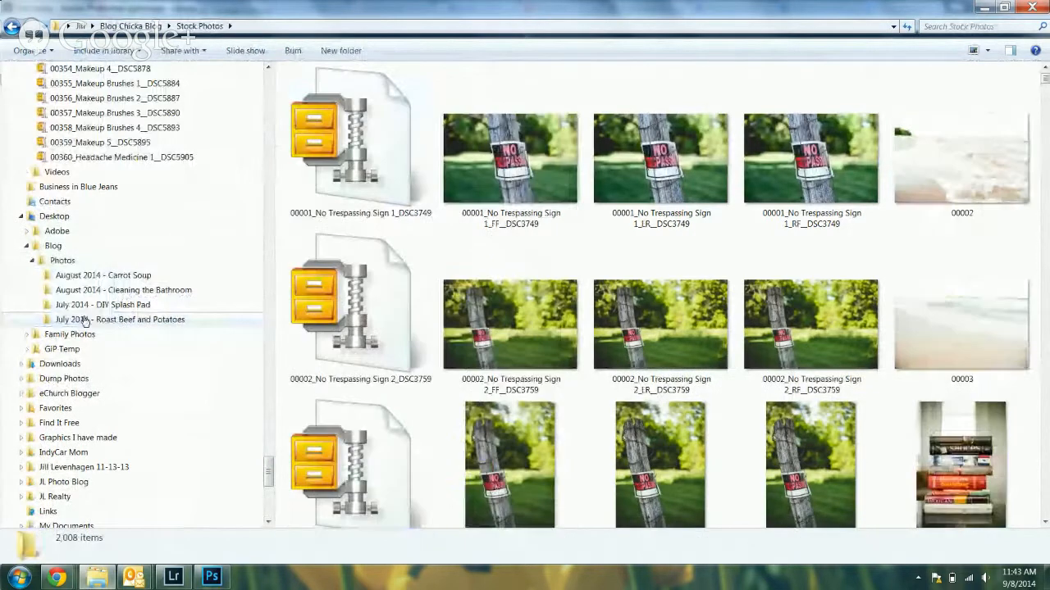
{"action": "left_click", "coordinate": [43, 246]}
{"action": "left_click", "coordinate": [50, 260]}
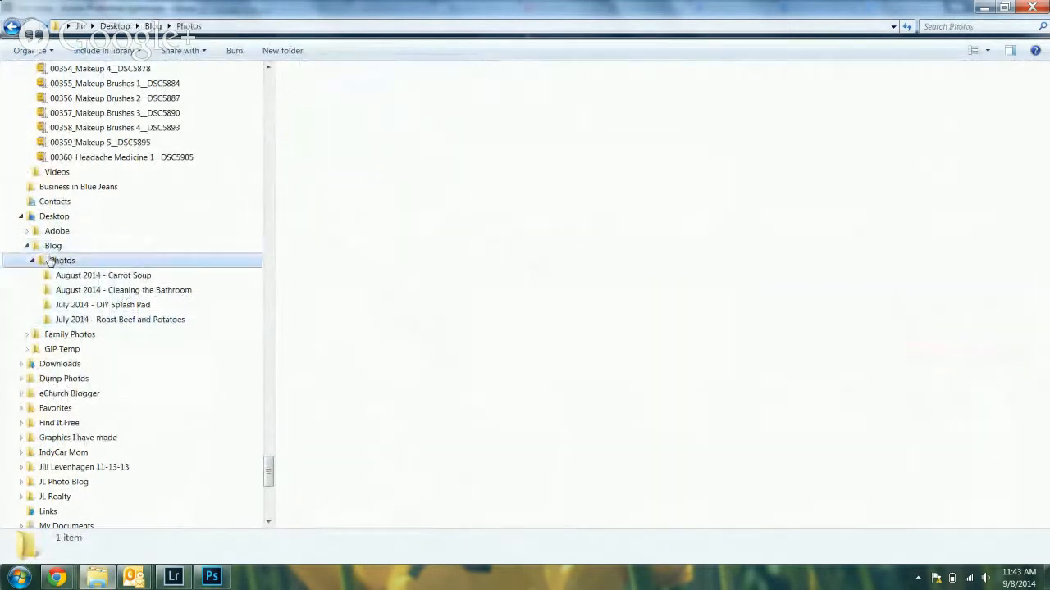
{"action": "left_click", "coordinate": [342, 138]}
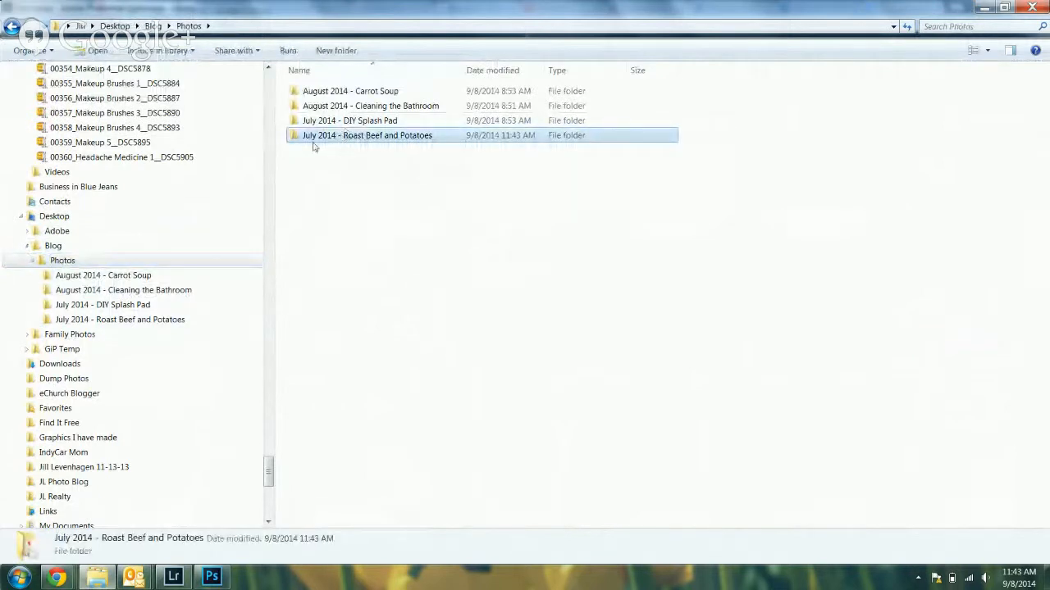
{"action": "left_click", "coordinate": [131, 319]}
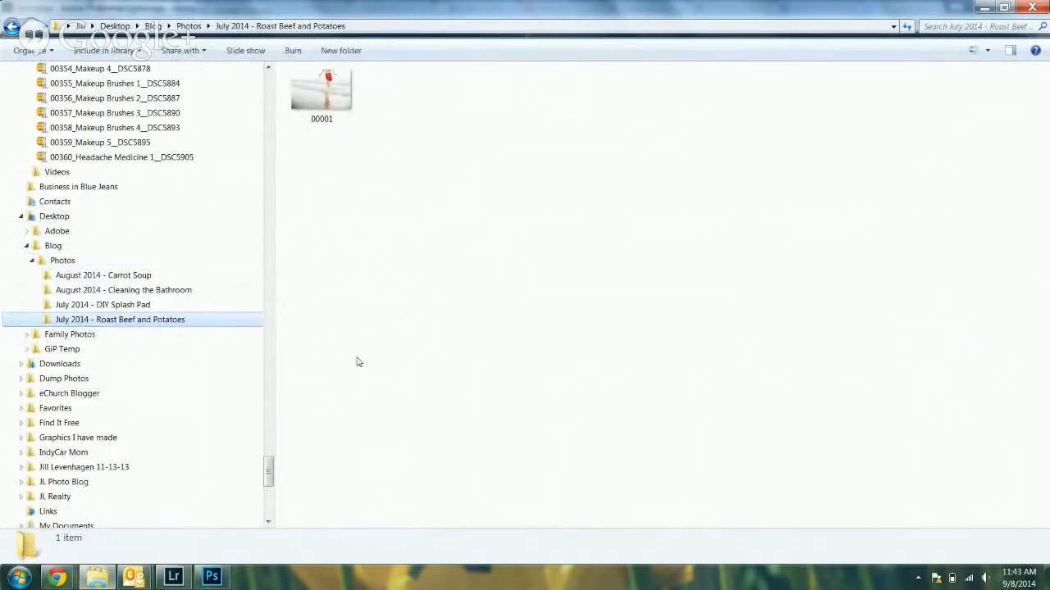
Switch to Lightroom and import the photo from Desktop > Blog > Photos > "July 2014 - Roast Beef and Potatoes" into the catalog.
{"action": "left_click", "coordinate": [173, 576]}
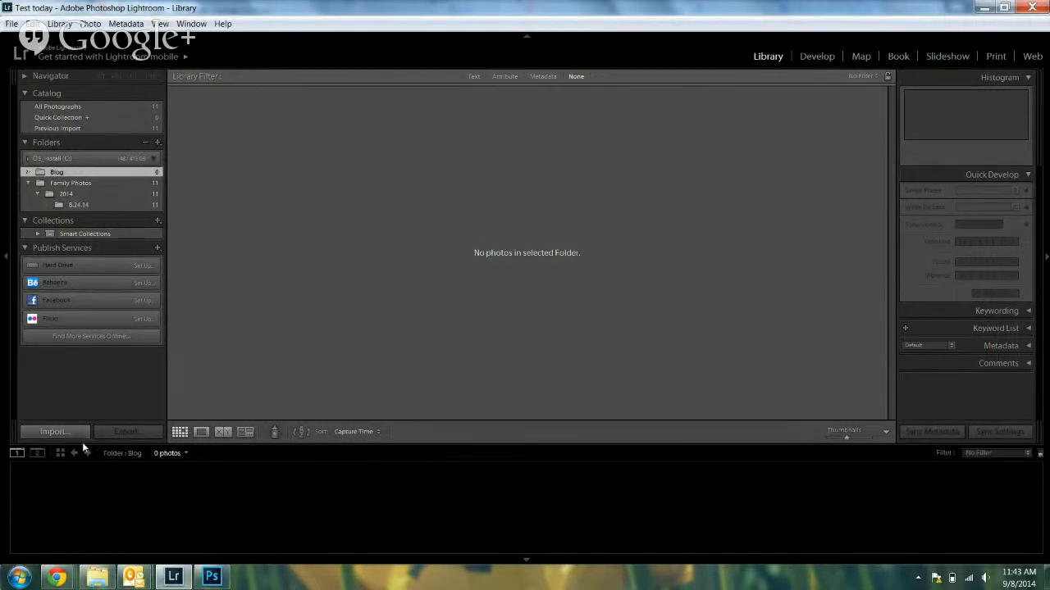
{"action": "left_click", "coordinate": [43, 433]}
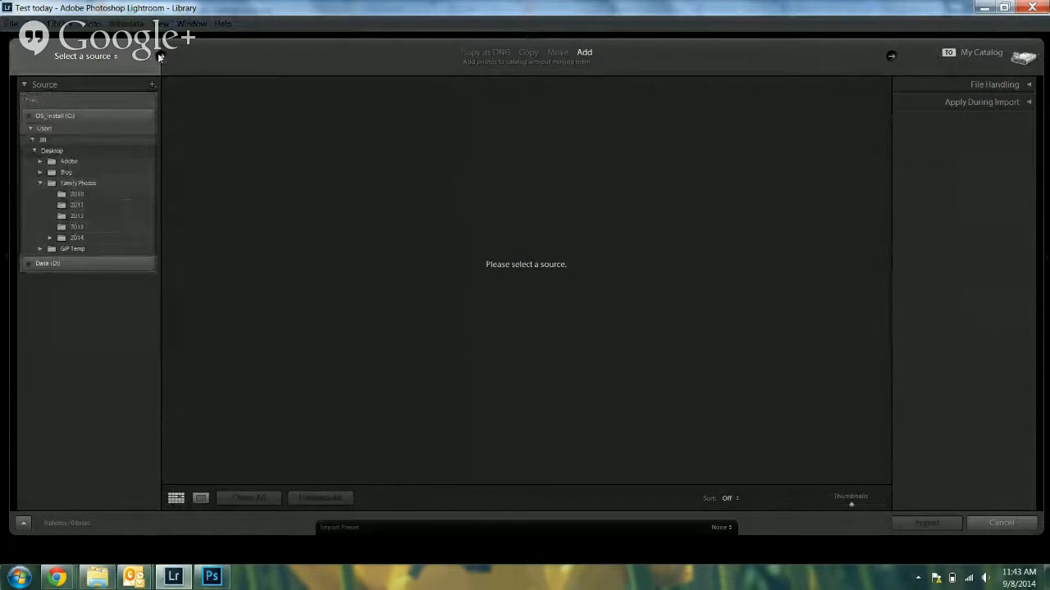
{"action": "left_click", "coordinate": [159, 56]}
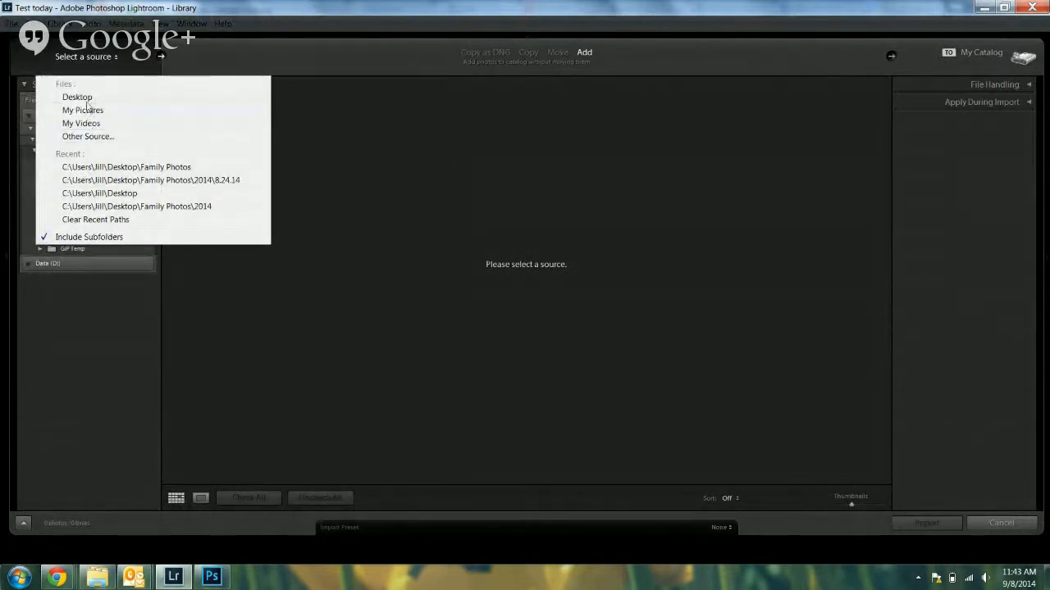
{"action": "left_click", "coordinate": [87, 136]}
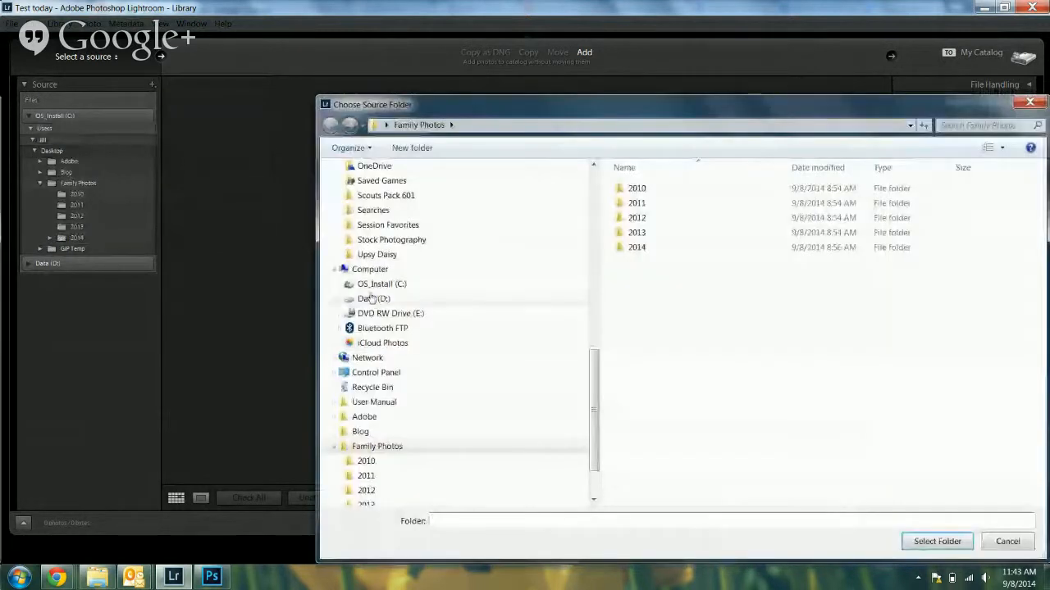
{"action": "left_click_drag", "start_coordinate": [598, 397], "coordinate": [598, 421]}
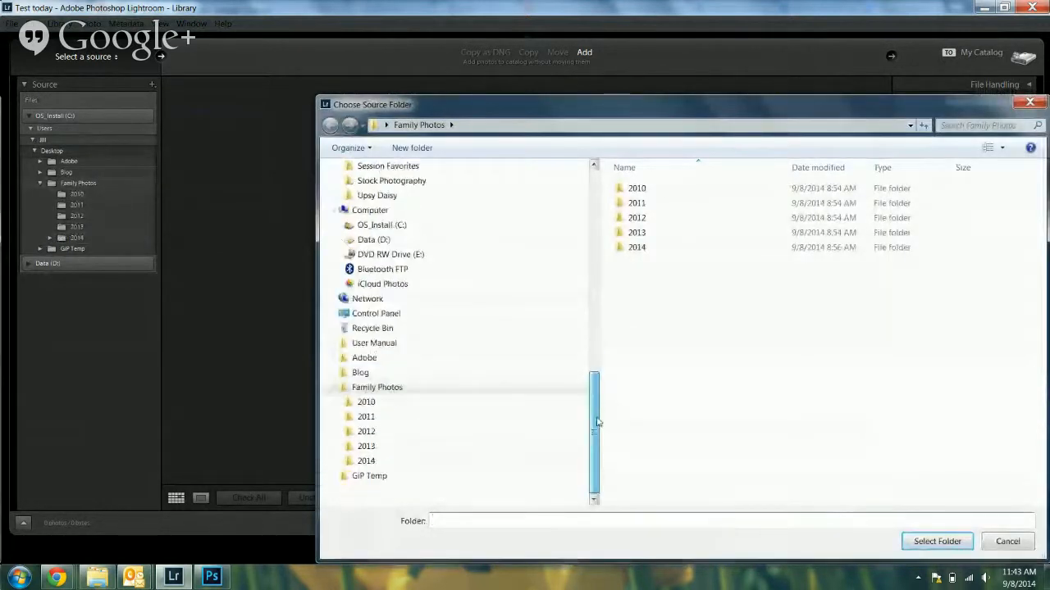
{"action": "left_click", "coordinate": [333, 373]}
{"action": "left_click", "coordinate": [340, 387]}
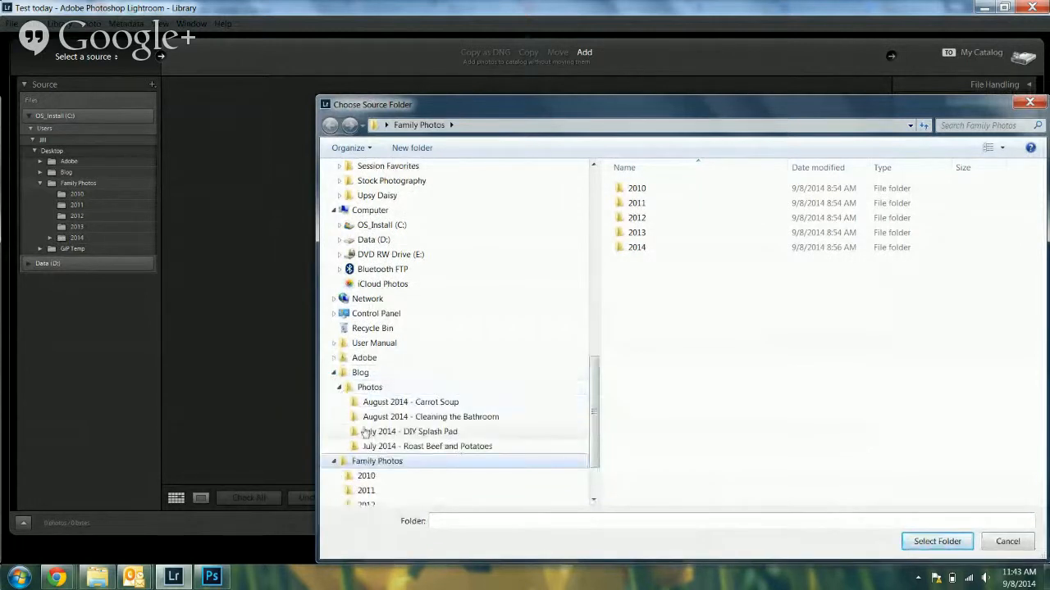
{"action": "left_click", "coordinate": [365, 448]}
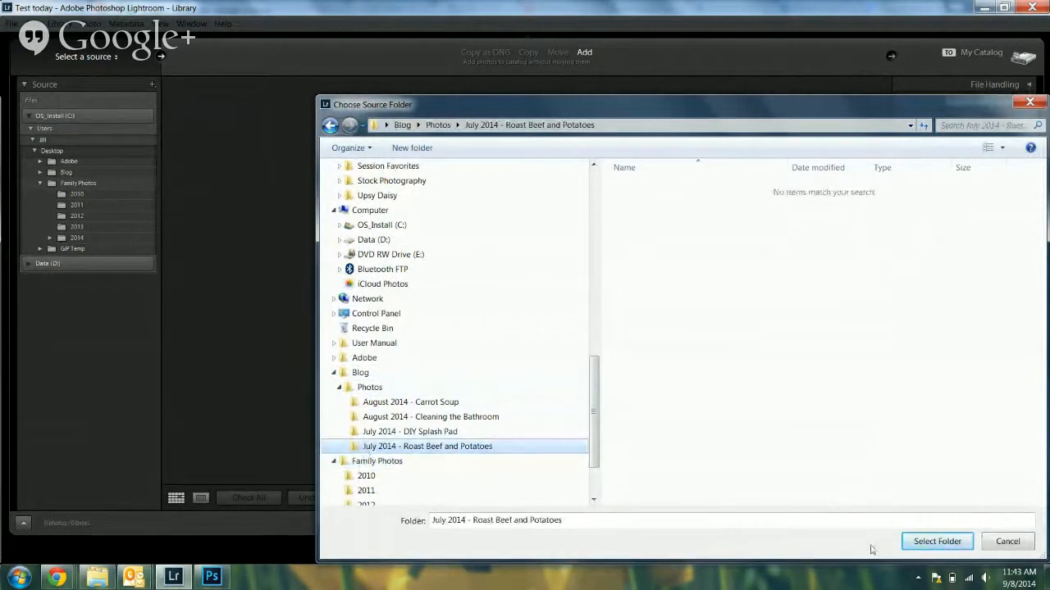
{"action": "left_click", "coordinate": [924, 546]}
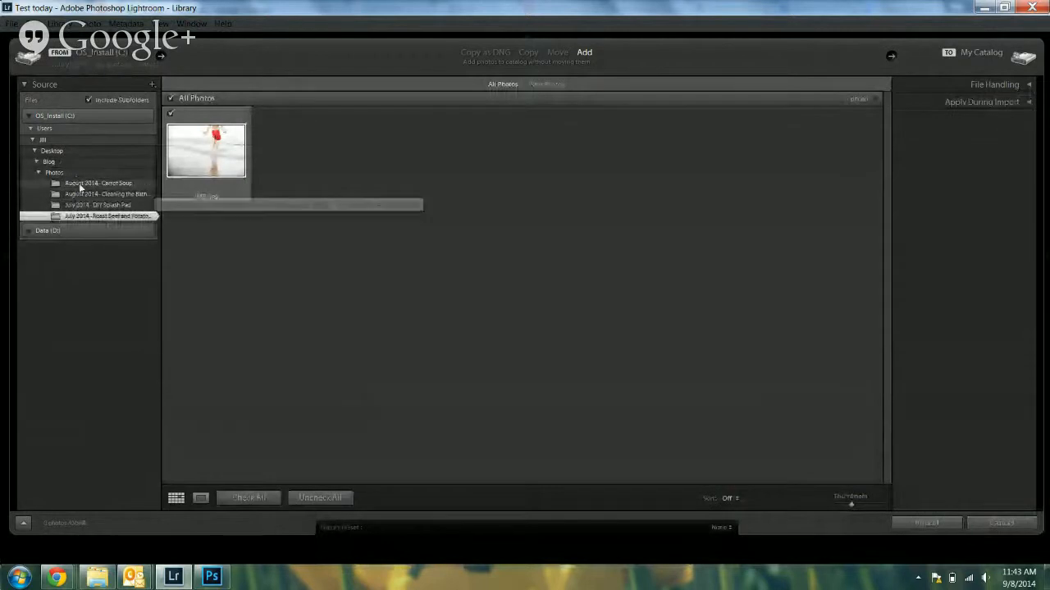
{"action": "left_click", "coordinate": [925, 523]}
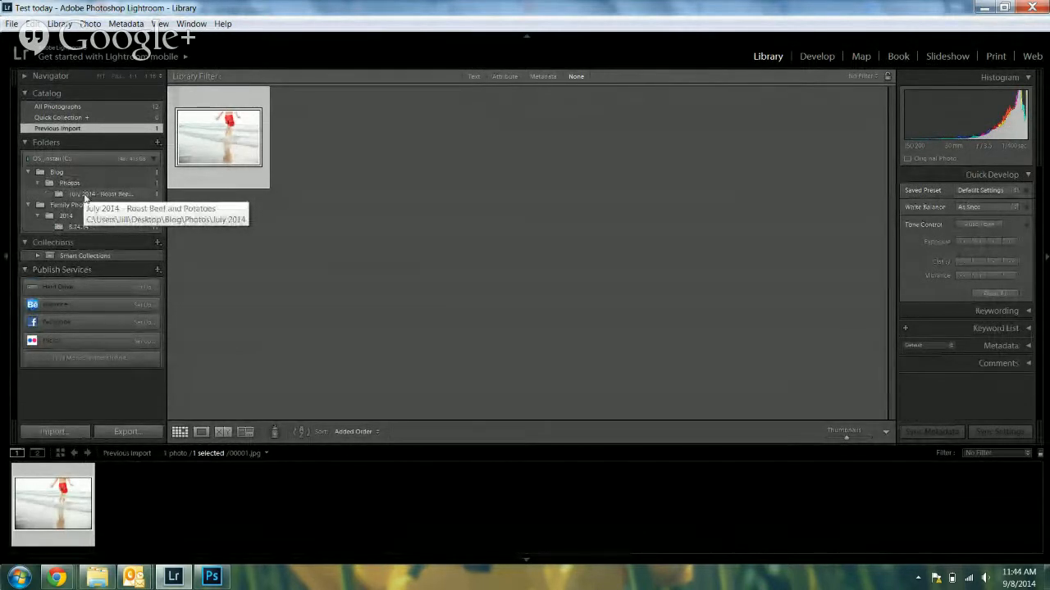
Remove the "July 2014 - Roast Beef and Potatoes" folder and its parent Photos folder from the catalog's Blog folder.
{"action": "right_click", "coordinate": [85, 197]}
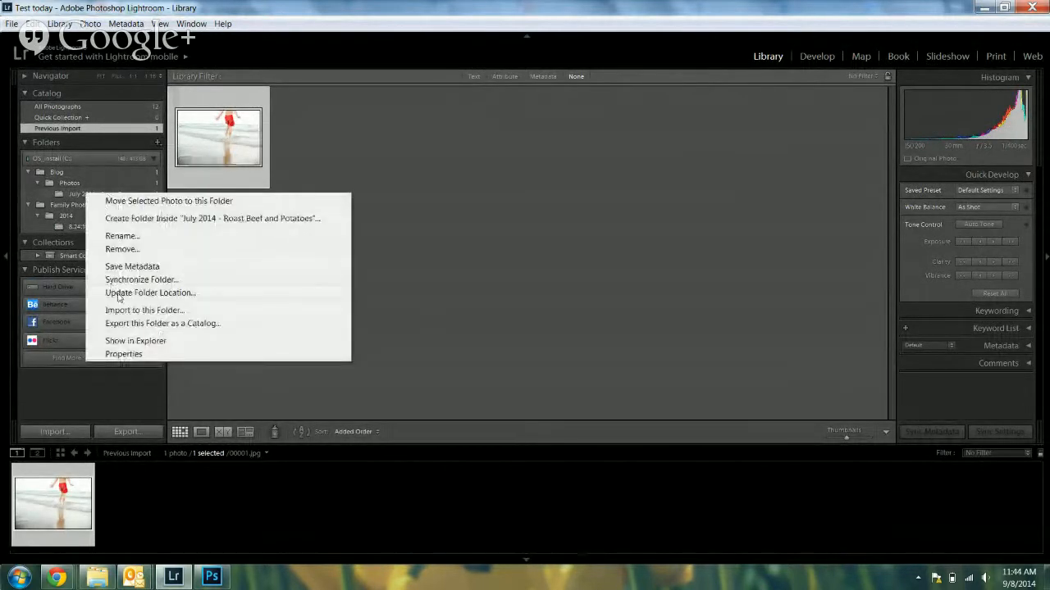
{"action": "left_click", "coordinate": [121, 249]}
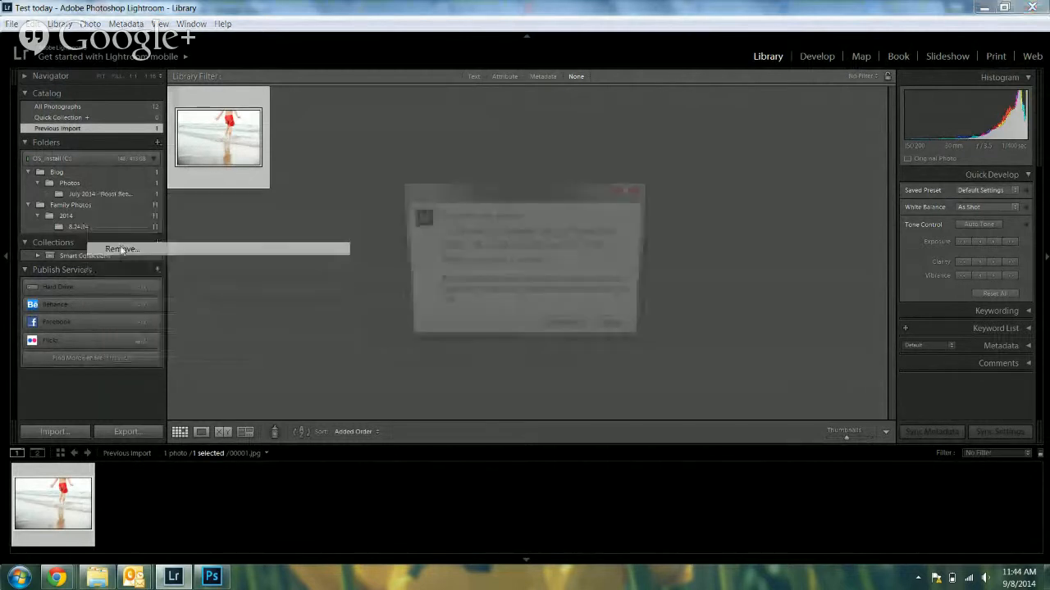
{"action": "left_click", "coordinate": [558, 328]}
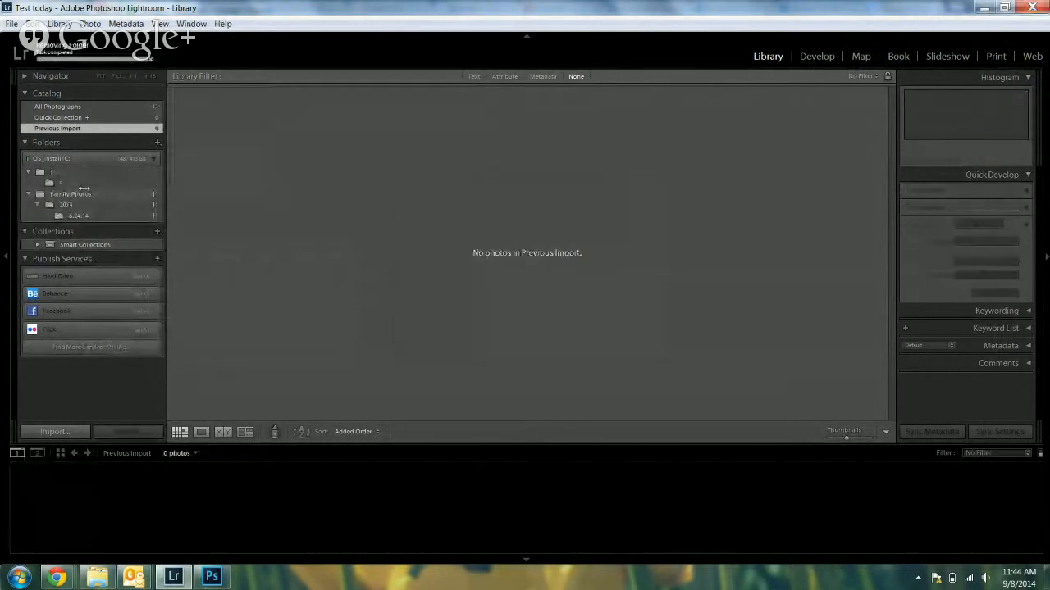
{"action": "right_click", "coordinate": [83, 194]}
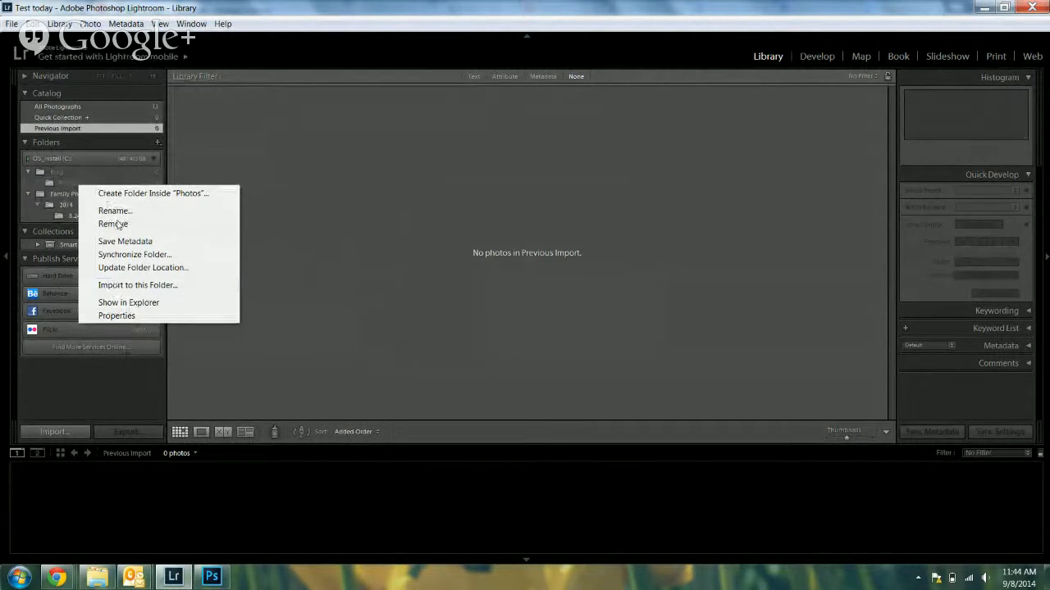
{"action": "left_click", "coordinate": [113, 224]}
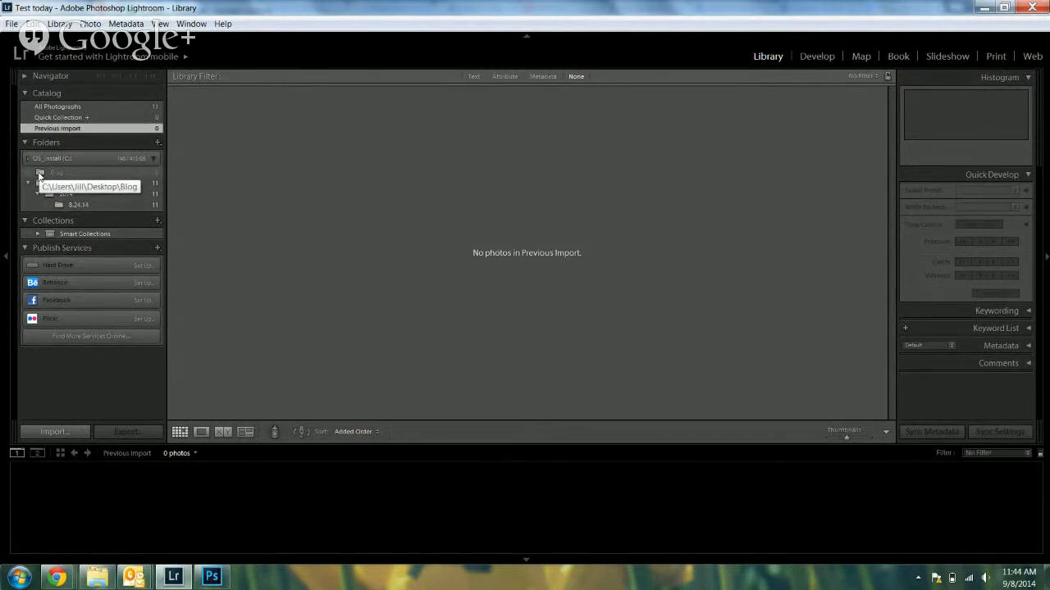
Synchronize the catalog's Blog folder to import new photos and show the "July 2014 - Roast Beef and Potatoes" folder.
{"action": "right_click", "coordinate": [39, 177]}
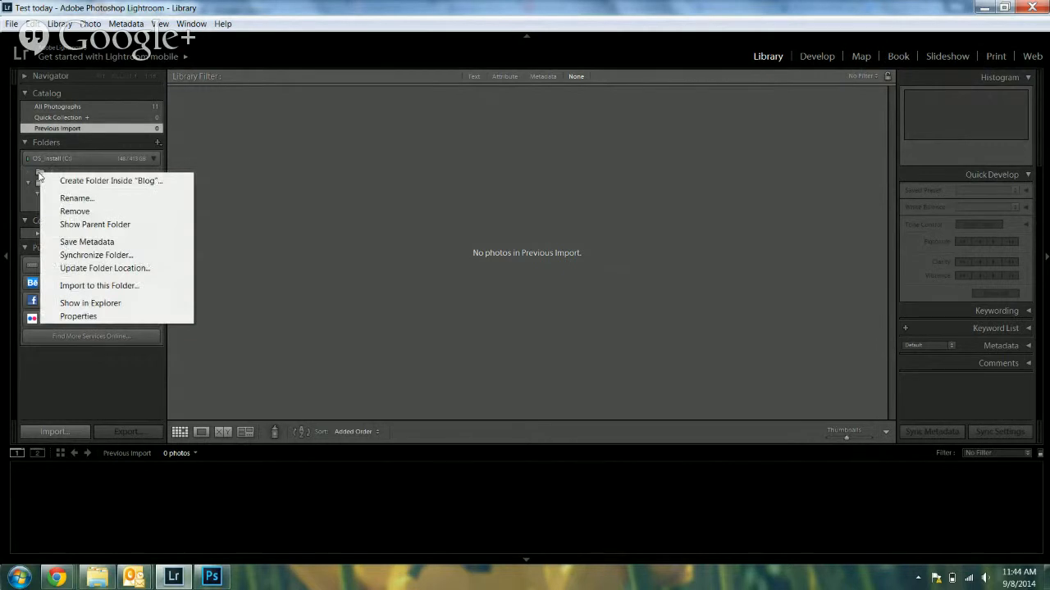
{"action": "left_click", "coordinate": [83, 256]}
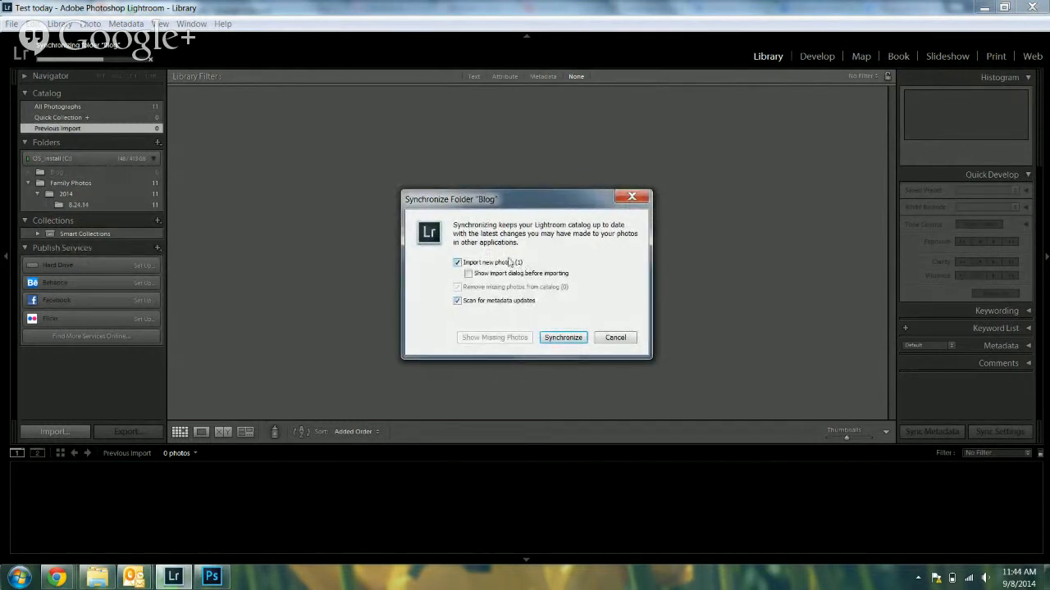
{"action": "left_click", "coordinate": [560, 337]}
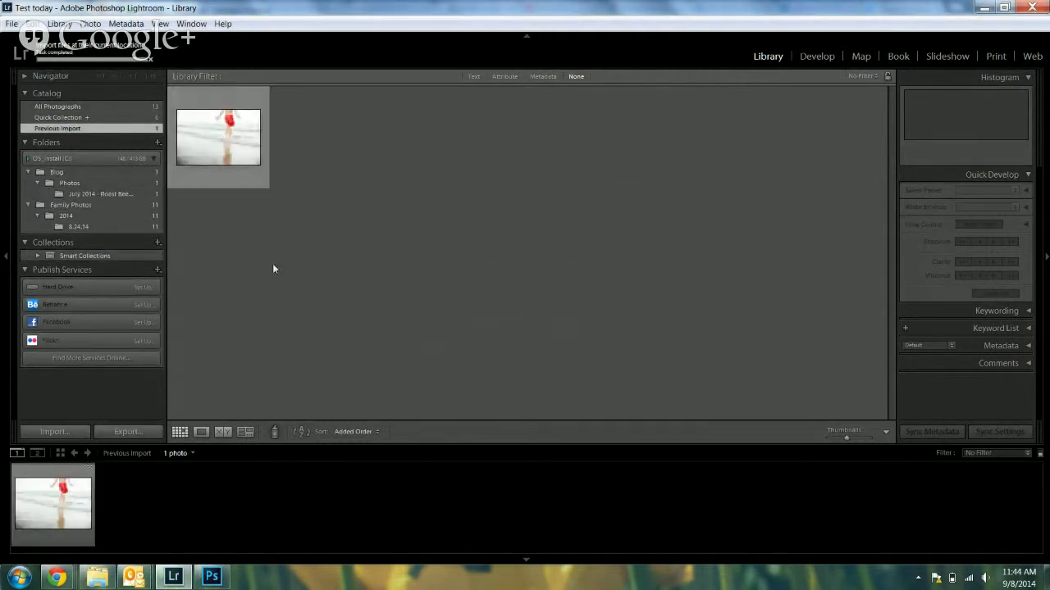
{"action": "left_click", "coordinate": [97, 194]}
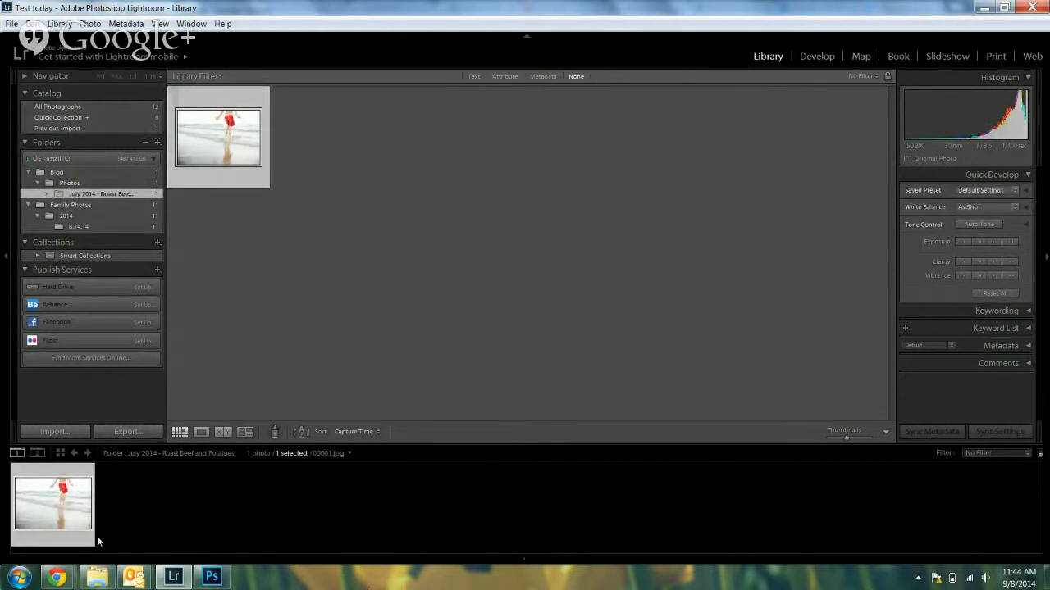
View the Family Photos folder, select its 2014 > 8.24.14 subfolder and show the first photo in the Develop module.
{"action": "left_click", "coordinate": [59, 207]}
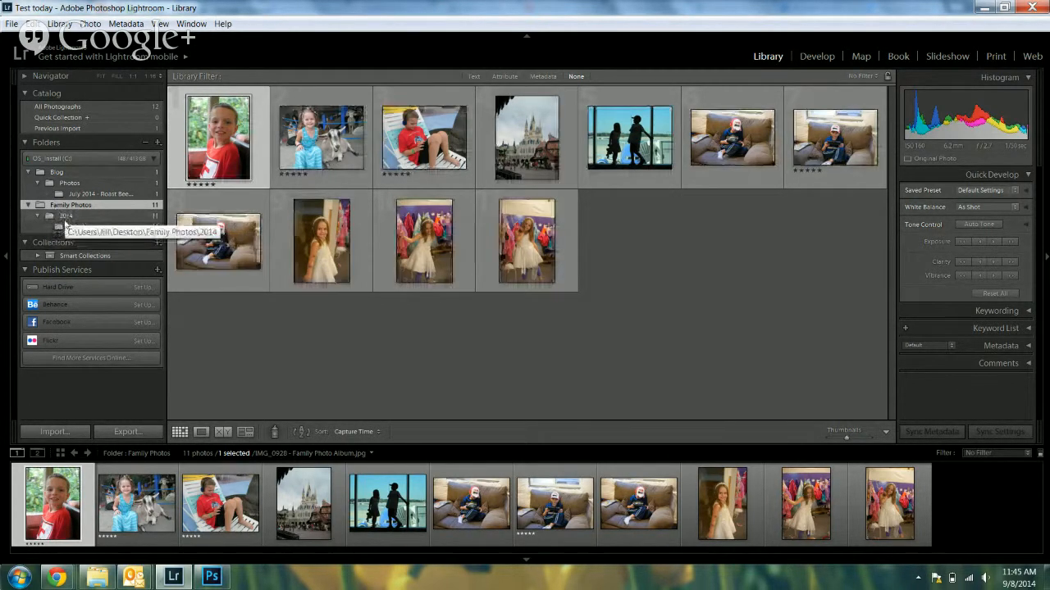
{"action": "right_click", "coordinate": [65, 217]}
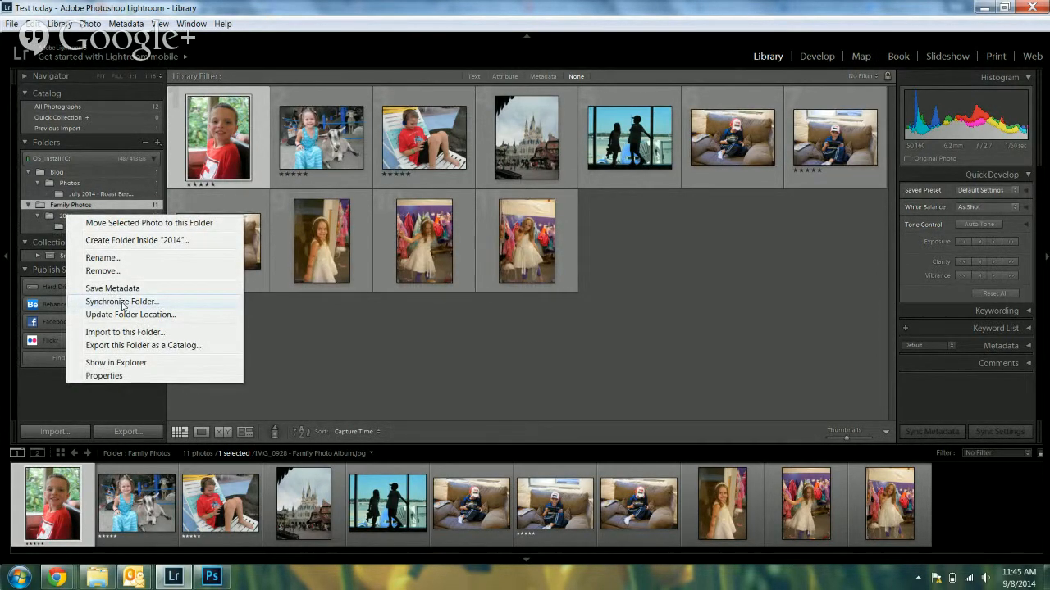
{"action": "left_click", "coordinate": [106, 206]}
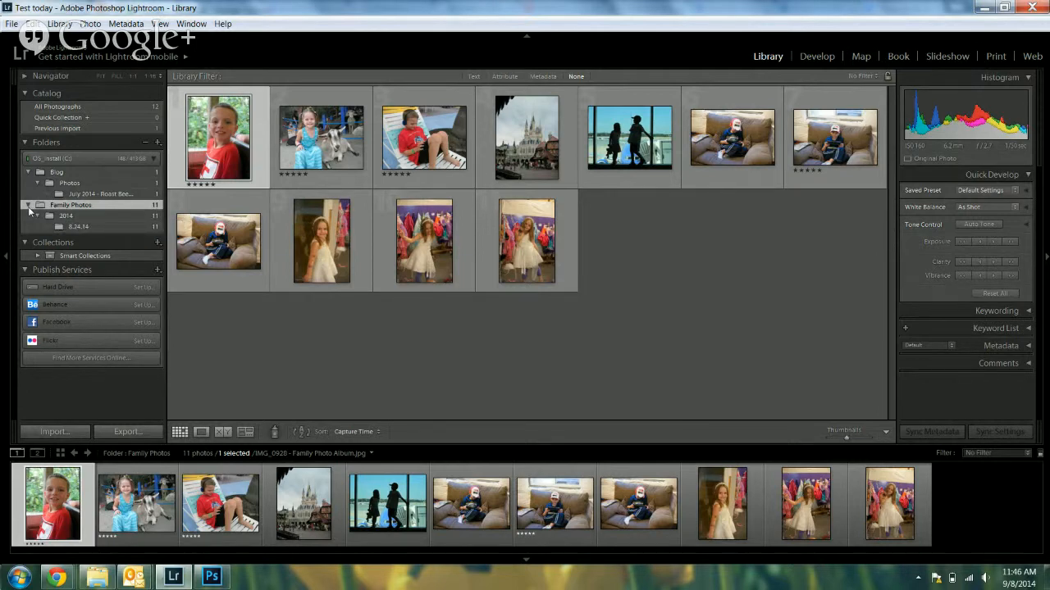
{"action": "left_click", "coordinate": [72, 229]}
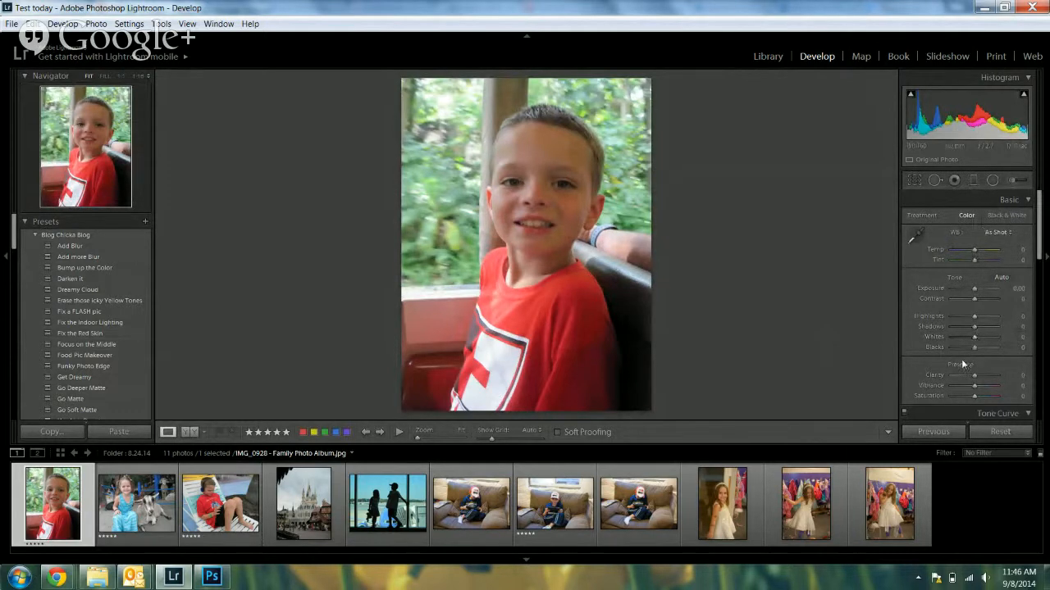
Switch to Chrome and bring the Google+ Hangouts window with the live broadcast to the front.
{"action": "mouse_move", "coordinate": [55, 577]}
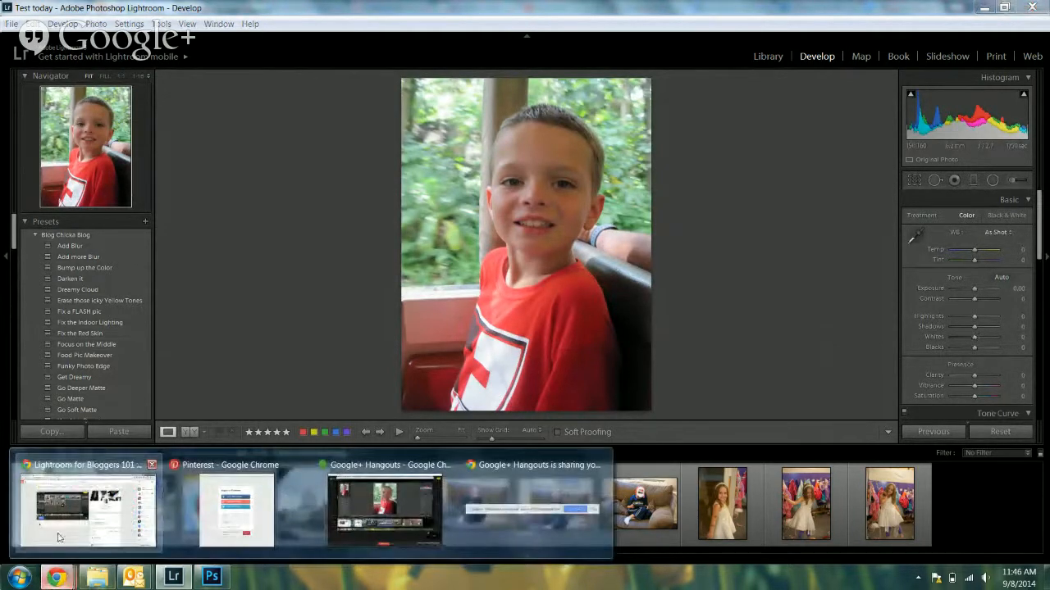
{"action": "left_click", "coordinate": [80, 497]}
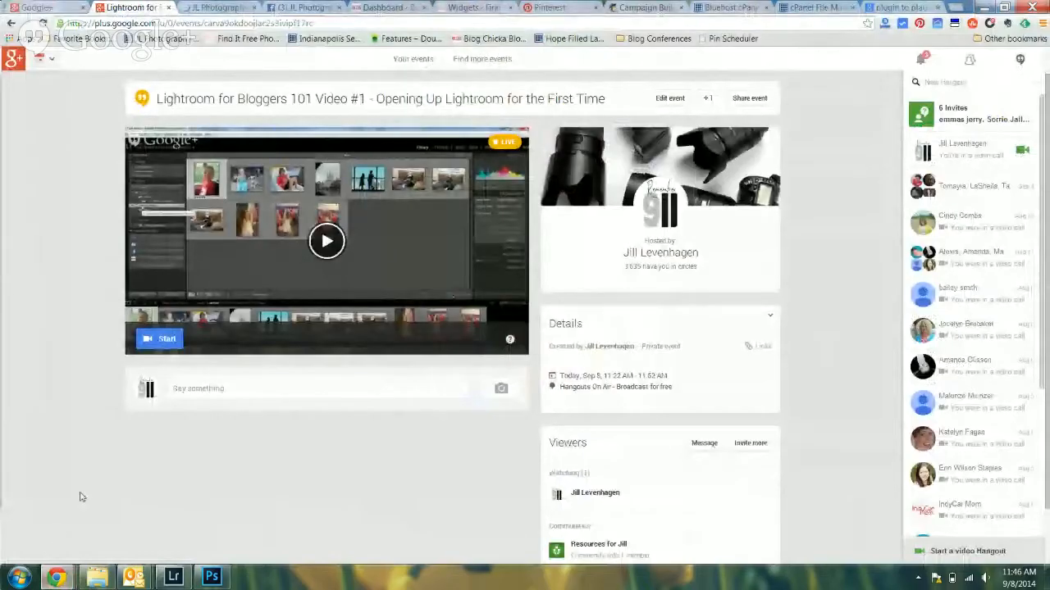
{"action": "left_click", "coordinate": [69, 8]}
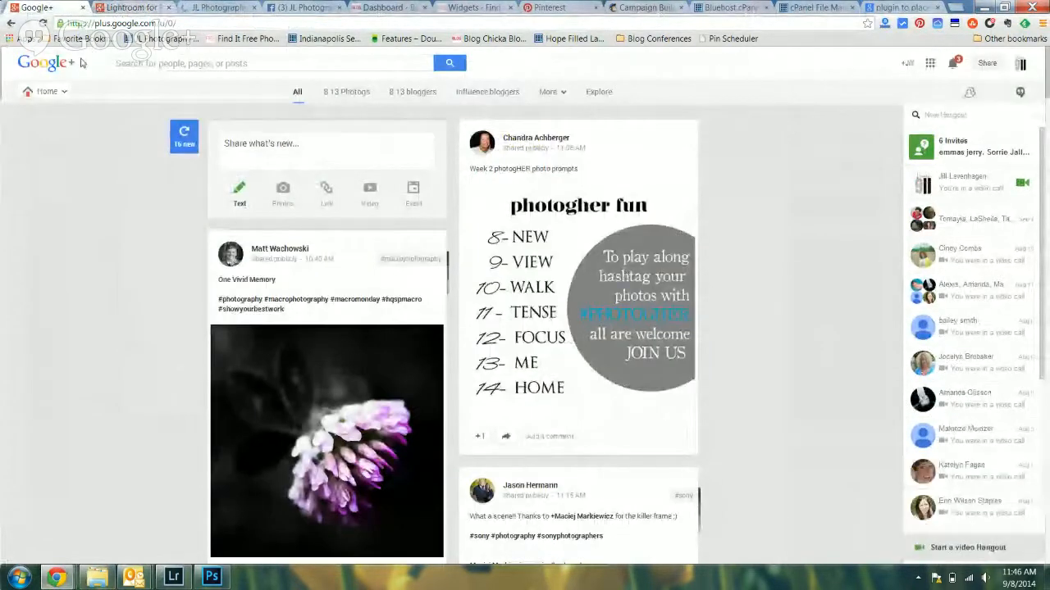
{"action": "mouse_move", "coordinate": [56, 578]}
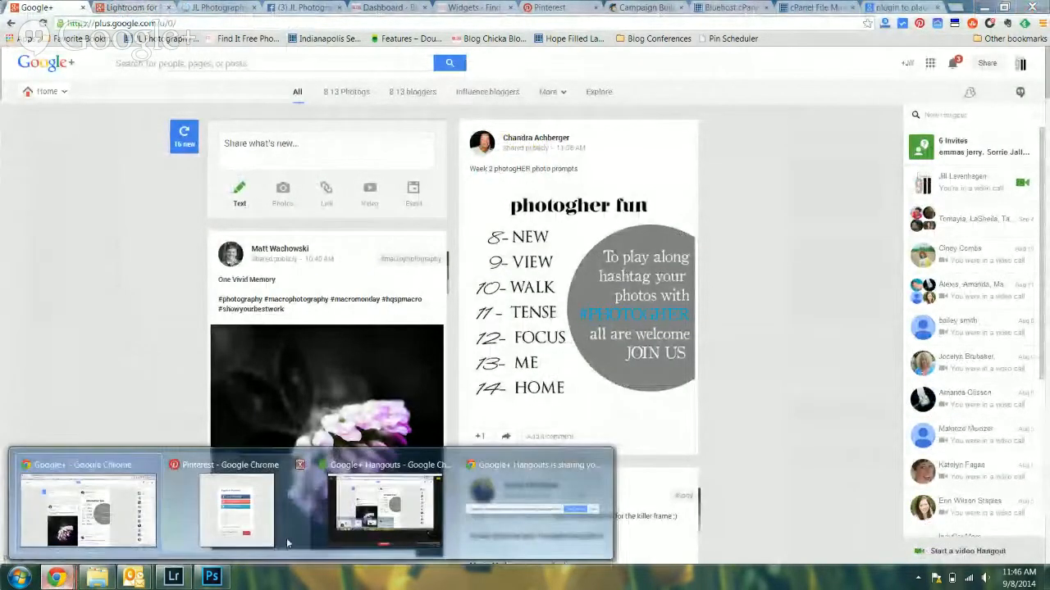
{"action": "left_click", "coordinate": [382, 522]}
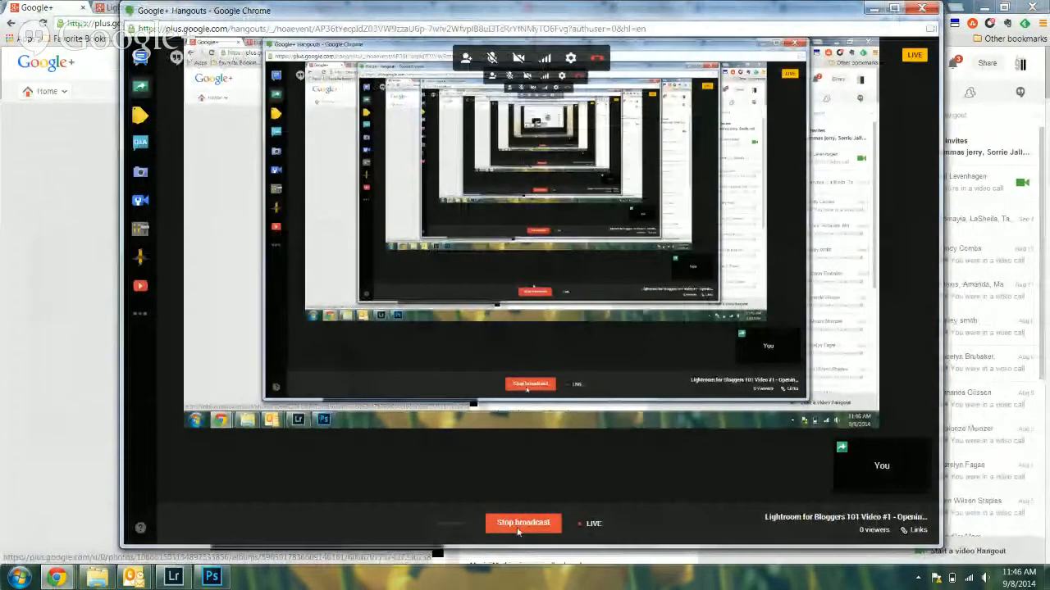